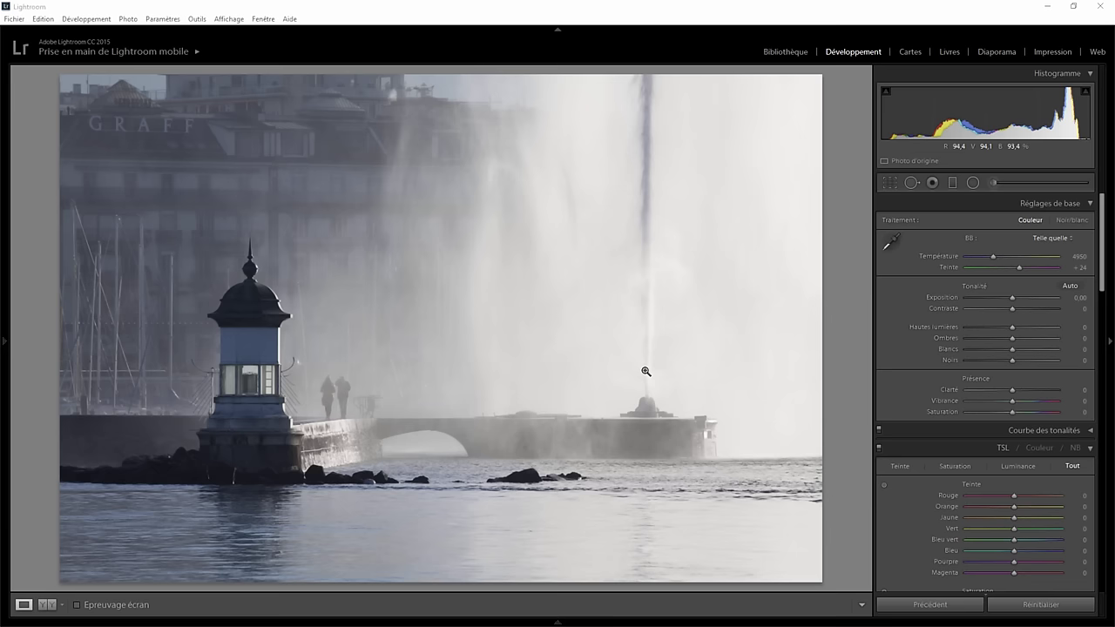
Step: Inspect the jetty and lighthouse up close, then convert the photo to black and white
{"action": "left_click", "coordinate": [360, 392]}
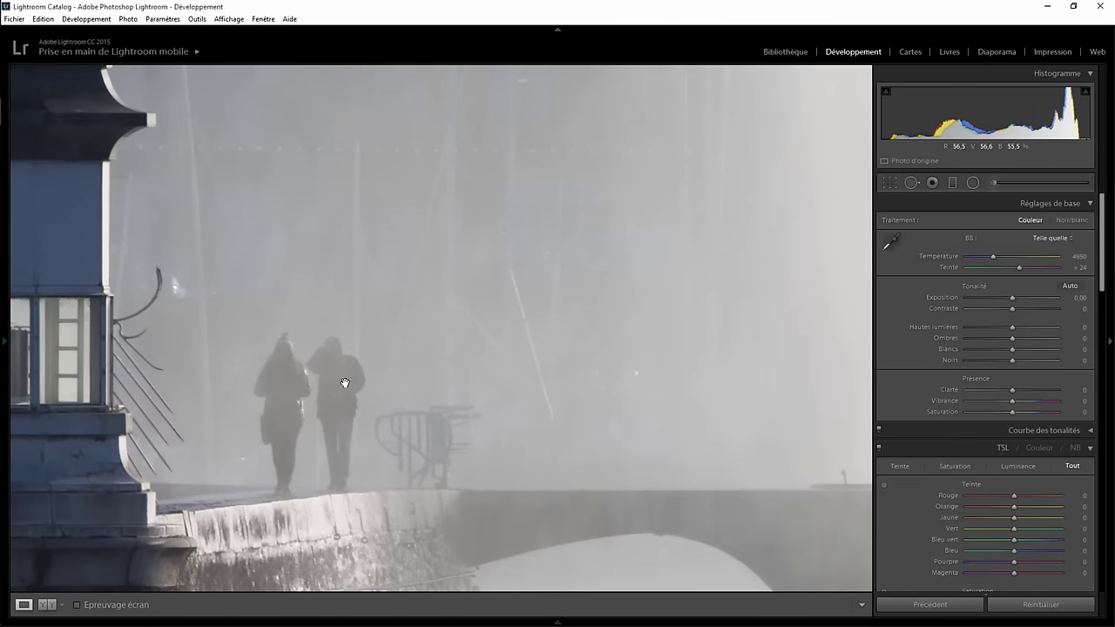
{"action": "left_click", "coordinate": [345, 383]}
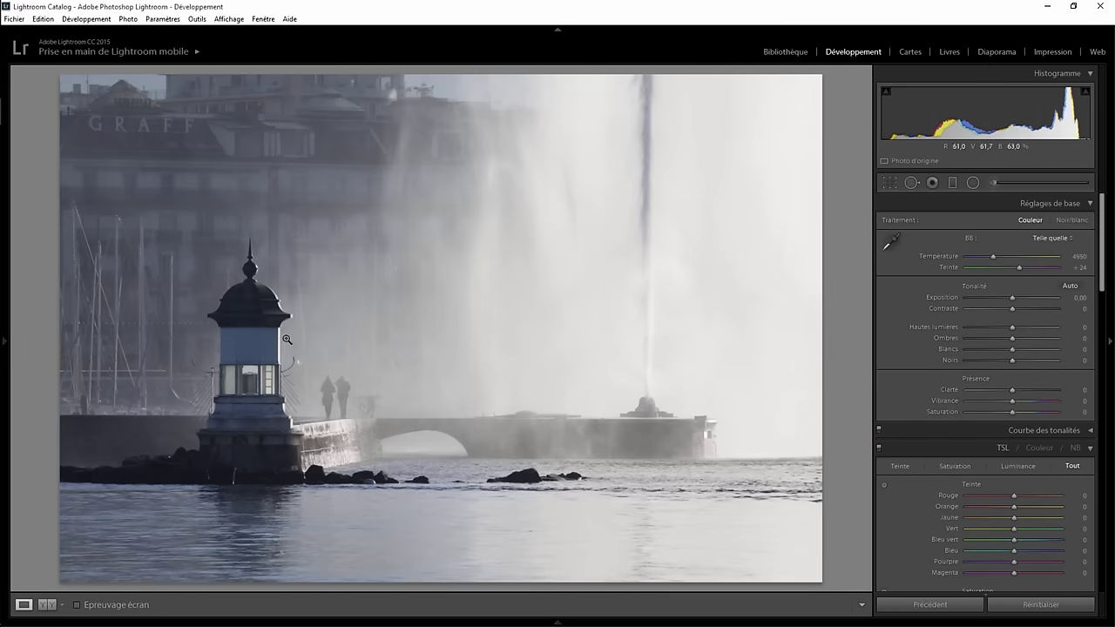
{"action": "left_click", "coordinate": [330, 448]}
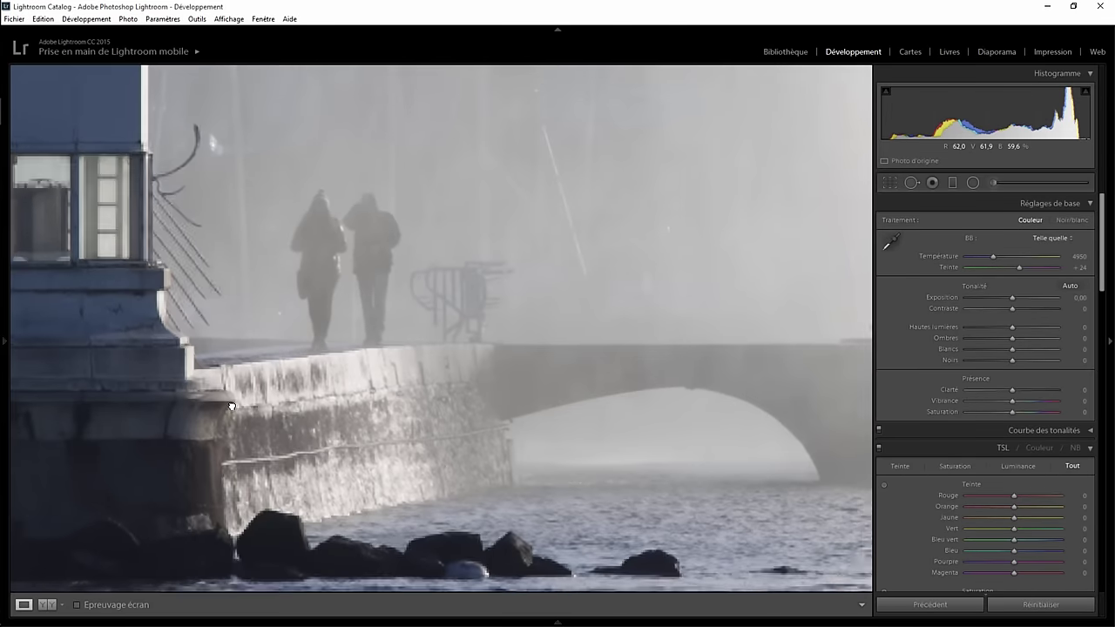
{"action": "left_click", "coordinate": [271, 405]}
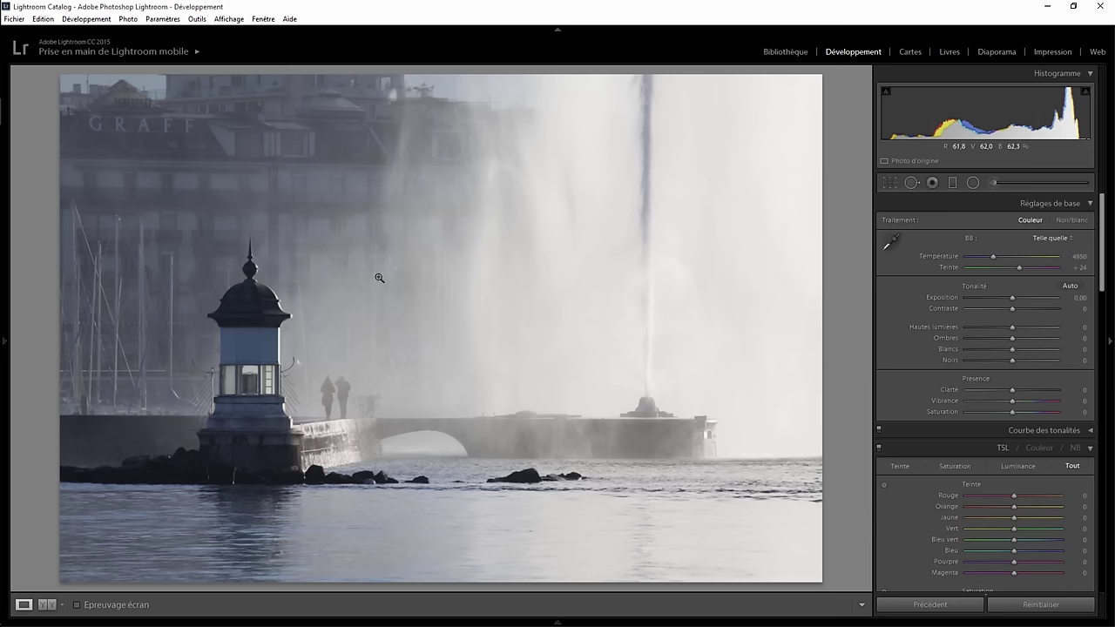
{"action": "left_click", "coordinate": [1072, 220]}
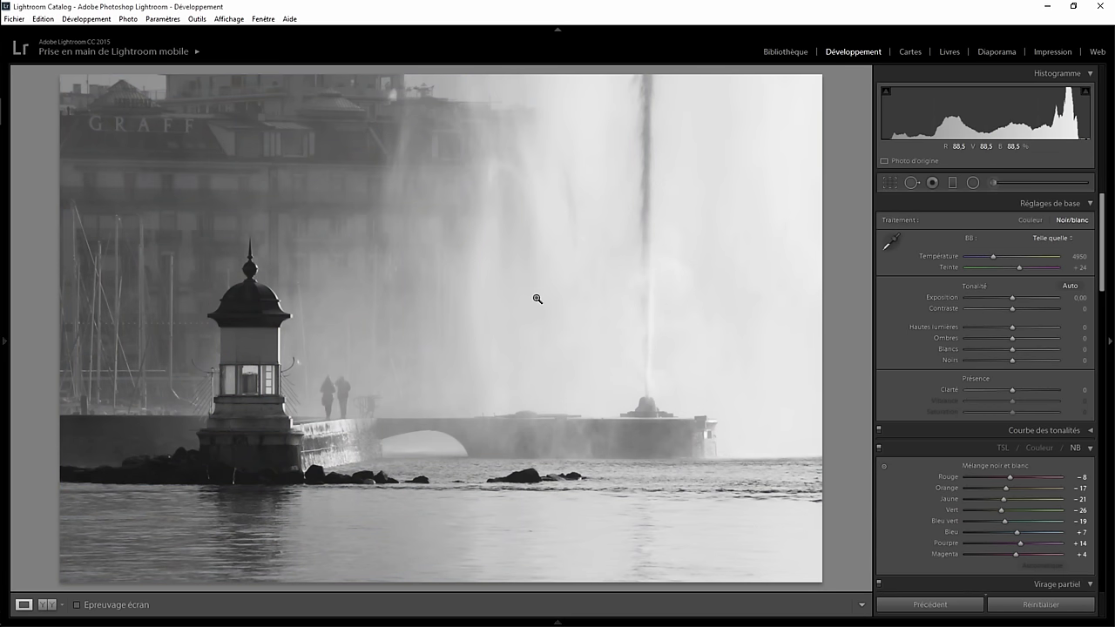
Step: Straighten the photo to a −0.20 angle and close the crop tool
{"action": "left_click", "coordinate": [888, 182]}
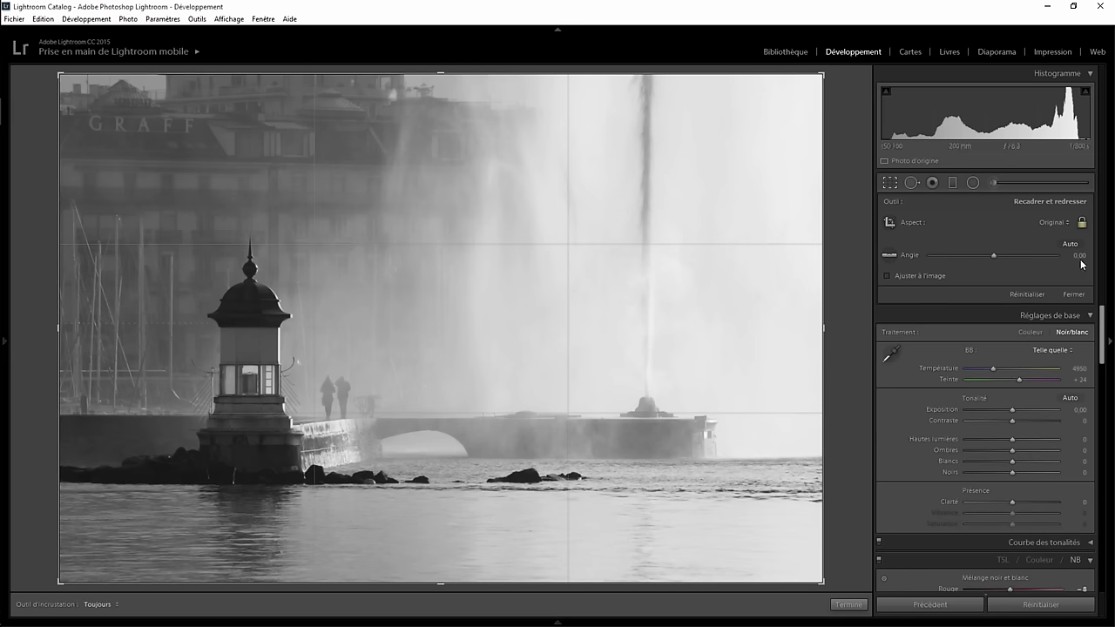
{"action": "left_click_drag", "start_coordinate": [1080, 258], "coordinate": [1080, 260]}
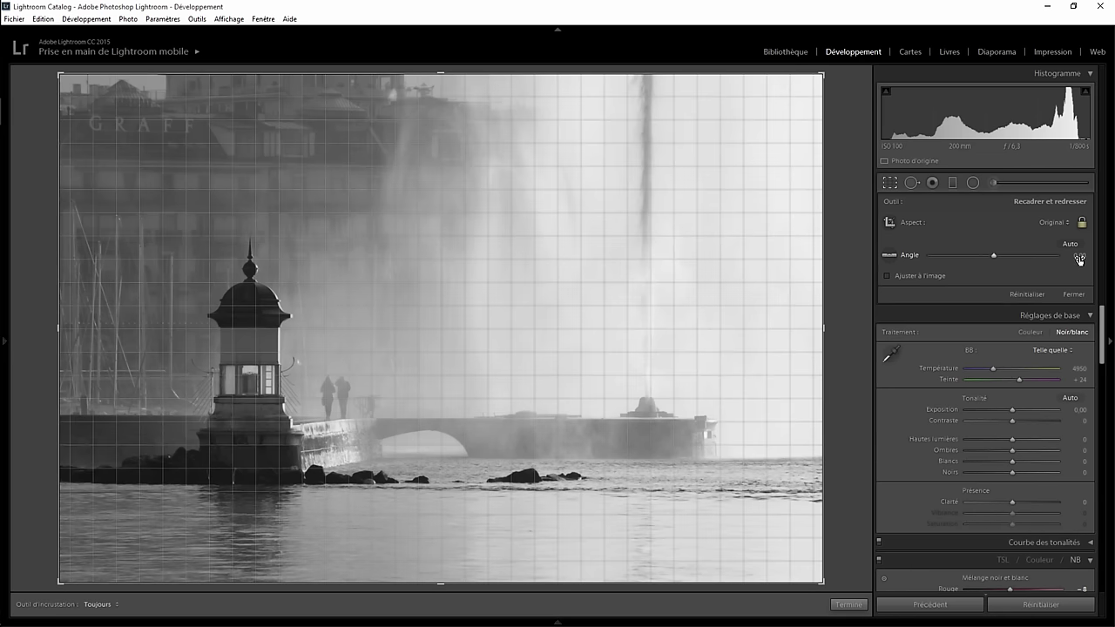
{"action": "left_click_drag", "start_coordinate": [1080, 255], "coordinate": [1080, 257]}
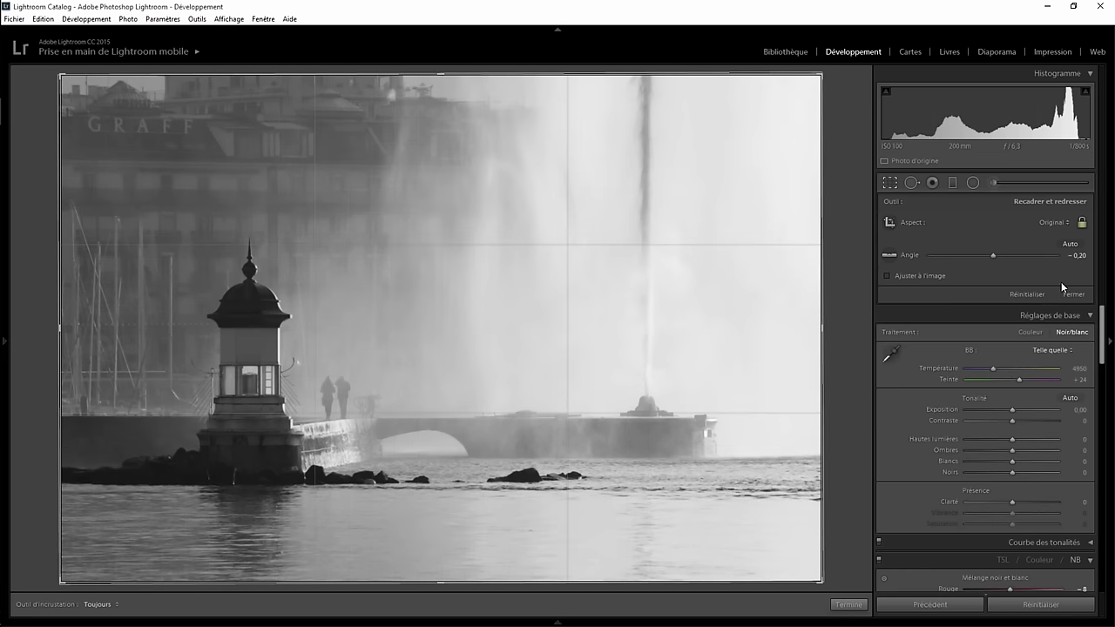
{"action": "left_click", "coordinate": [848, 604]}
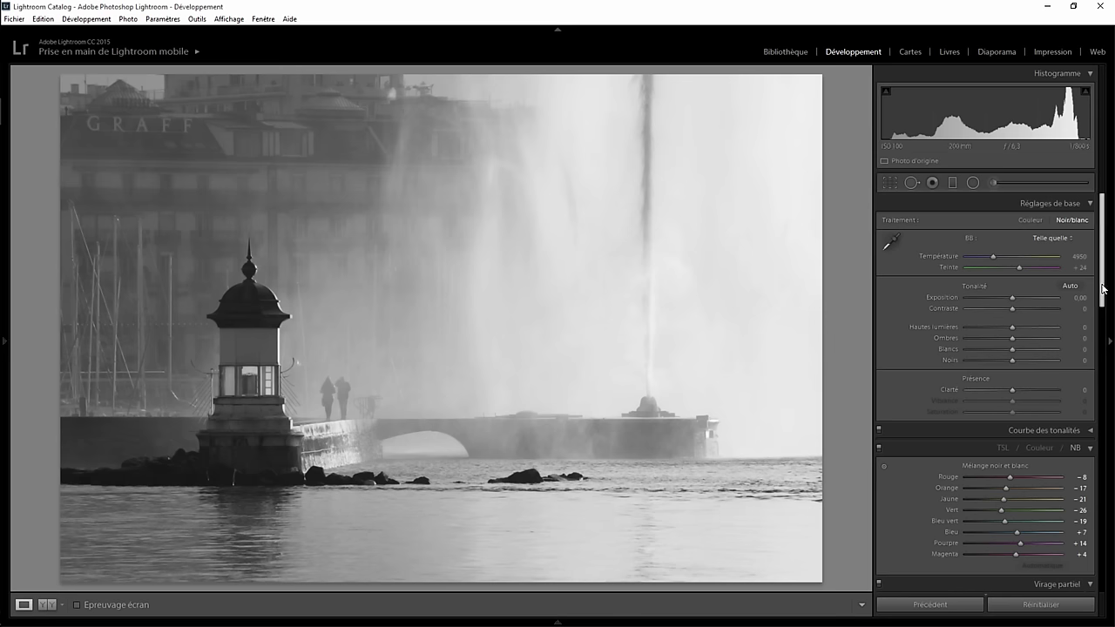
Step: Try out the B&W mix sliders, reset them to 0, then set Bleu vert +100 and Bleu +83
{"action": "left_click_drag", "start_coordinate": [1104, 287], "coordinate": [1107, 330]}
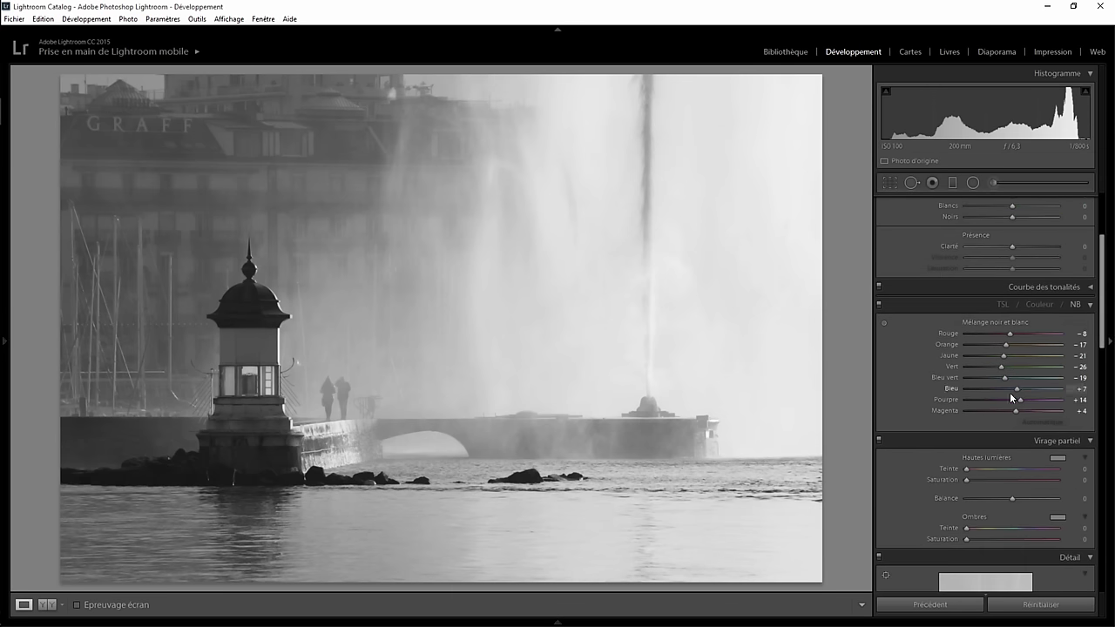
{"action": "mouse_move", "coordinate": [1018, 393]}
{"action": "left_mouse_down"}
{"action": "mouse_move", "coordinate": [930, 393]}
{"action": "mouse_move", "coordinate": [1079, 393]}
{"action": "mouse_move", "coordinate": [985, 390]}
{"action": "mouse_move", "coordinate": [1073, 380]}
{"action": "mouse_move", "coordinate": [941, 391]}
{"action": "left_mouse_up"}
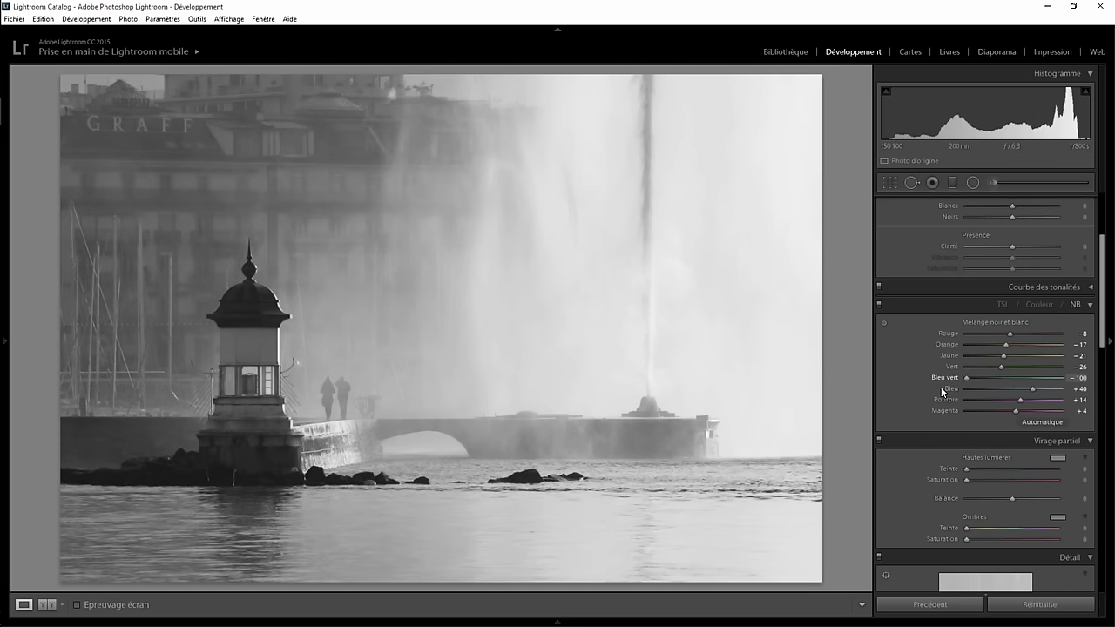
{"action": "mouse_move", "coordinate": [1056, 385]}
{"action": "left_mouse_down"}
{"action": "mouse_move", "coordinate": [1103, 381]}
{"action": "mouse_move", "coordinate": [905, 382]}
{"action": "mouse_move", "coordinate": [1110, 385]}
{"action": "left_mouse_up"}
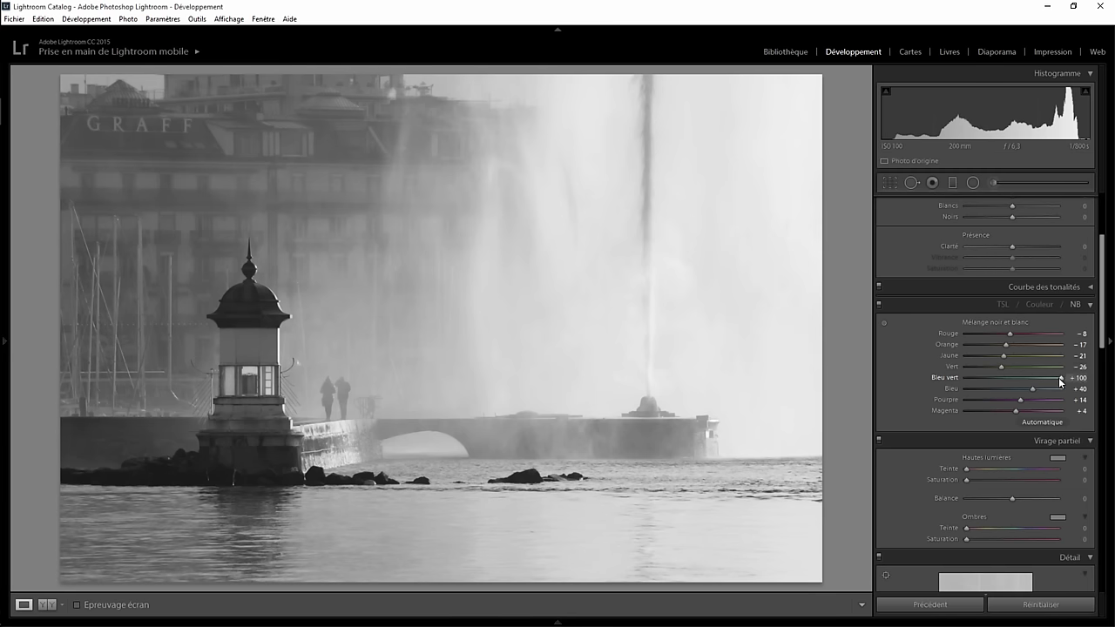
{"action": "mouse_move", "coordinate": [1062, 379]}
{"action": "left_mouse_down"}
{"action": "mouse_move", "coordinate": [921, 382]}
{"action": "mouse_move", "coordinate": [1064, 380]}
{"action": "left_mouse_up"}
{"action": "left_click_drag", "start_coordinate": [1010, 333], "coordinate": [874, 337]}
{"action": "mouse_move", "coordinate": [1090, 340]}
{"action": "left_mouse_down"}
{"action": "mouse_move", "coordinate": [995, 334]}
{"action": "mouse_move", "coordinate": [966, 345]}
{"action": "mouse_move", "coordinate": [1098, 361]}
{"action": "mouse_move", "coordinate": [889, 370]}
{"action": "left_mouse_up"}
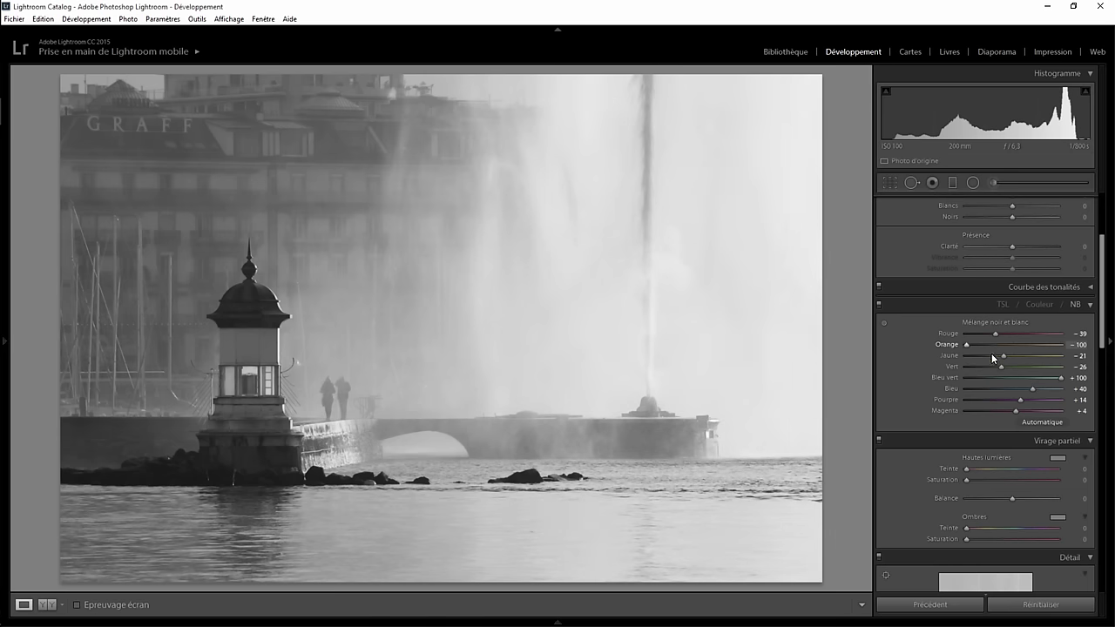
{"action": "double_click", "coordinate": [986, 323]}
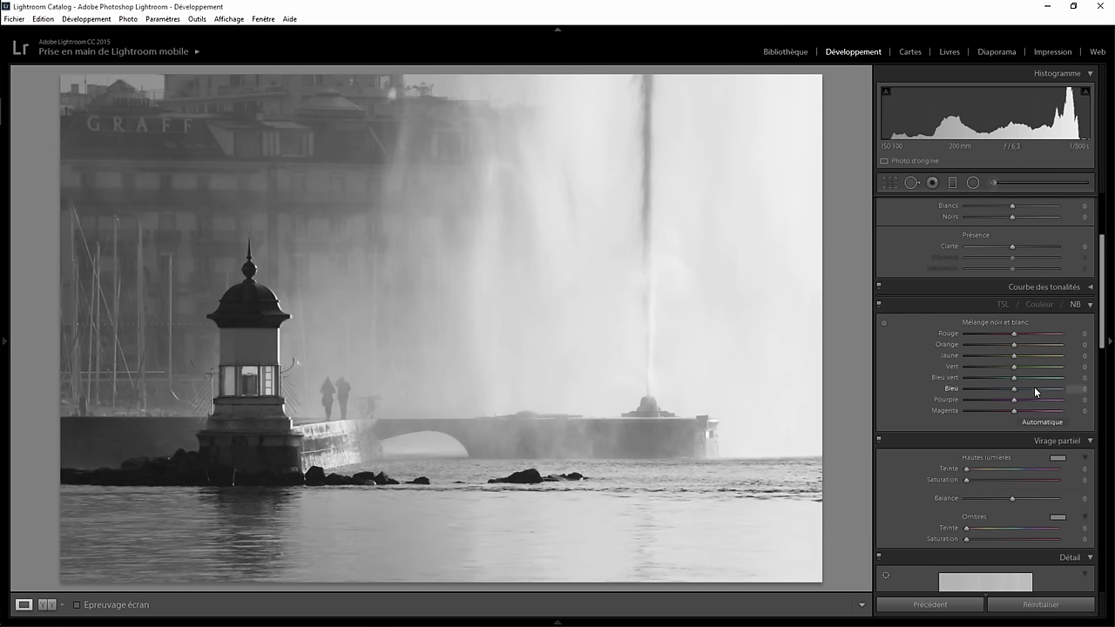
{"action": "left_click_drag", "start_coordinate": [1033, 387], "coordinate": [1052, 387]}
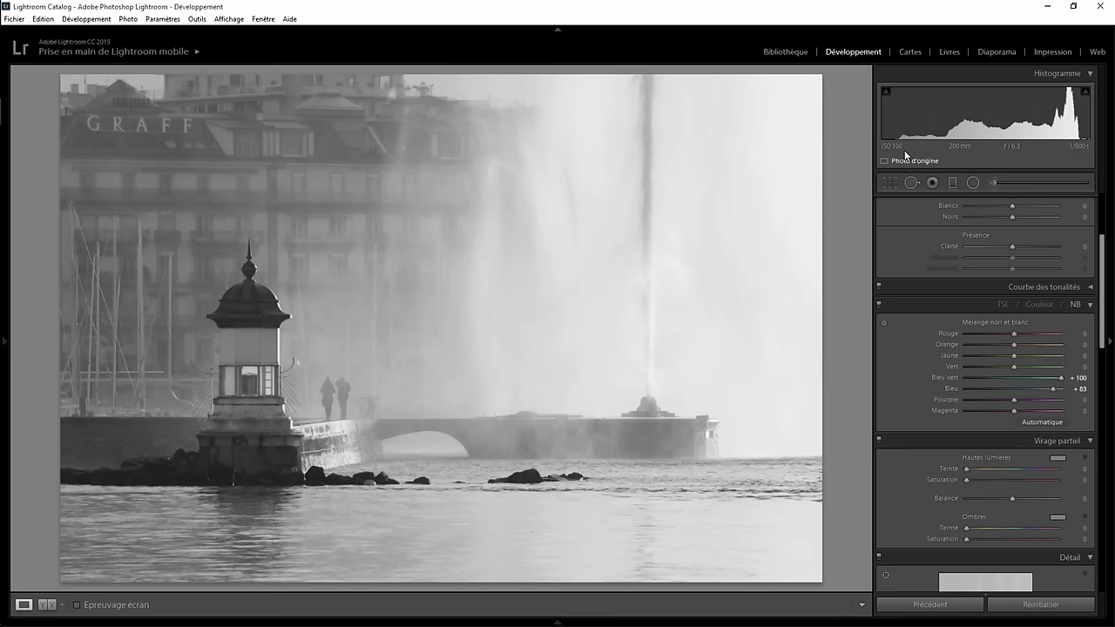
Step: Crop in from the top-left corner, shift the image right, and apply the crop
{"action": "left_click", "coordinate": [889, 182]}
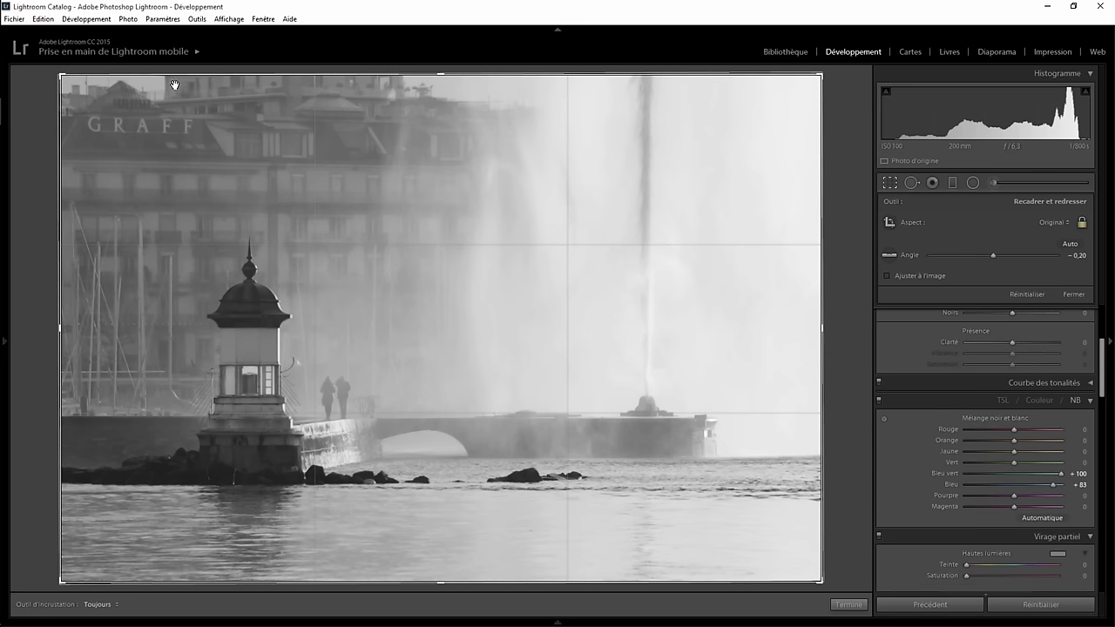
{"action": "left_click_drag", "start_coordinate": [70, 77], "coordinate": [66, 87]}
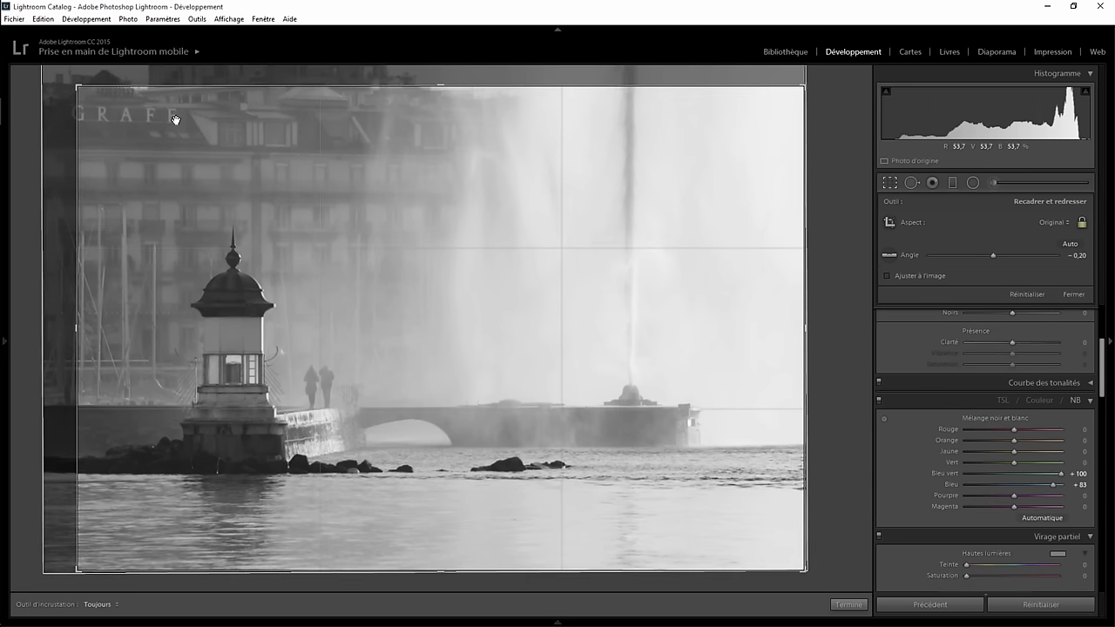
{"action": "left_click_drag", "start_coordinate": [174, 116], "coordinate": [193, 115]}
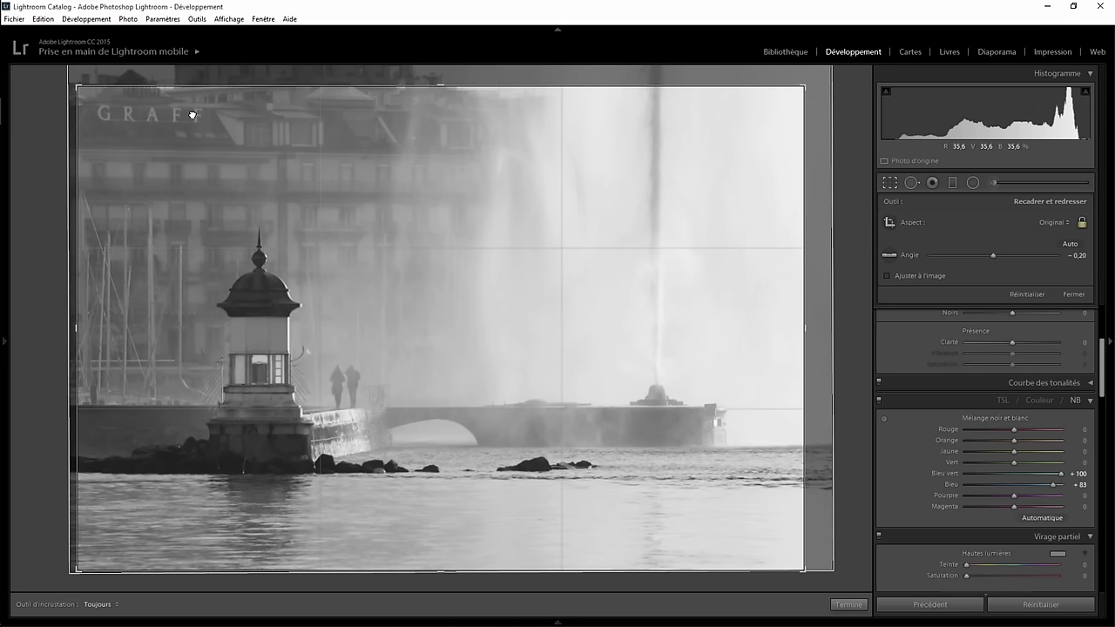
{"action": "left_click", "coordinate": [849, 605]}
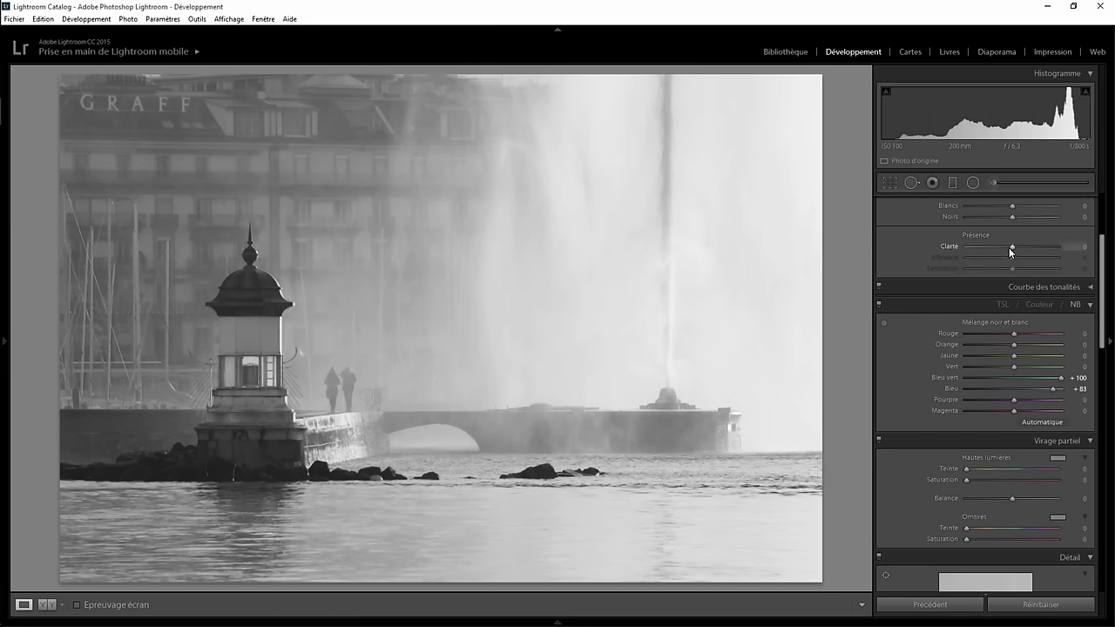
Step: Set Clarté to +75 after briefly previewing added clarity
{"action": "mouse_move", "coordinate": [1010, 245]}
{"action": "left_mouse_down"}
{"action": "mouse_move", "coordinate": [1053, 243]}
{"action": "mouse_move", "coordinate": [1002, 245]}
{"action": "mouse_move", "coordinate": [1039, 245]}
{"action": "left_mouse_up"}
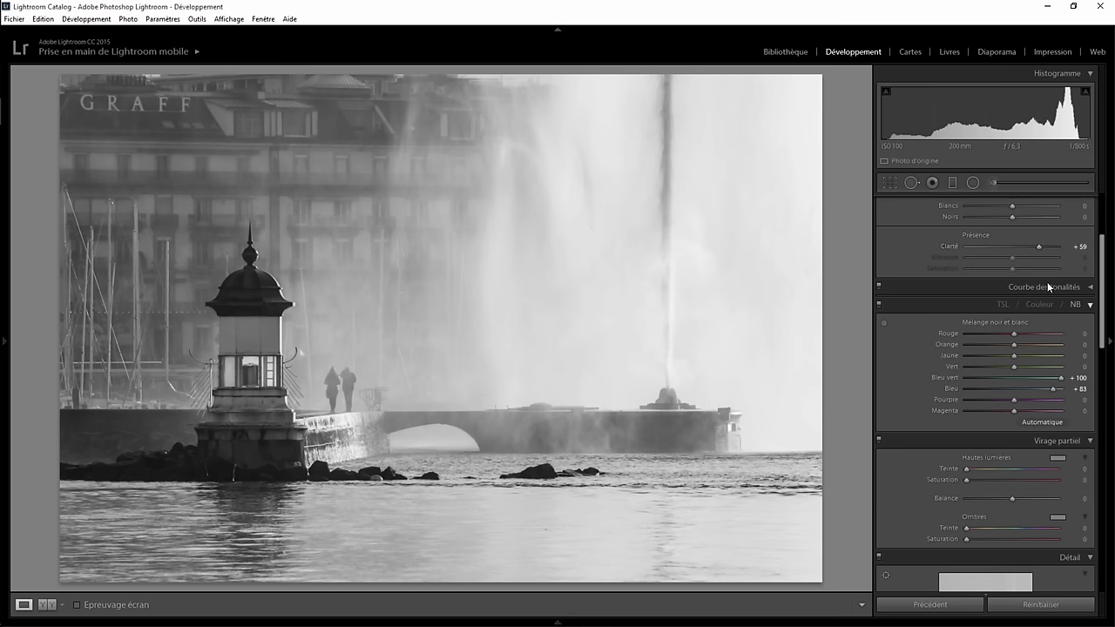
{"action": "mouse_move", "coordinate": [1038, 244]}
{"action": "left_mouse_down"}
{"action": "mouse_move", "coordinate": [1059, 247]}
{"action": "mouse_move", "coordinate": [1025, 247]}
{"action": "mouse_move", "coordinate": [1064, 246]}
{"action": "mouse_move", "coordinate": [1014, 246]}
{"action": "mouse_move", "coordinate": [1059, 247]}
{"action": "mouse_move", "coordinate": [1019, 248]}
{"action": "mouse_move", "coordinate": [1045, 248]}
{"action": "left_mouse_up"}
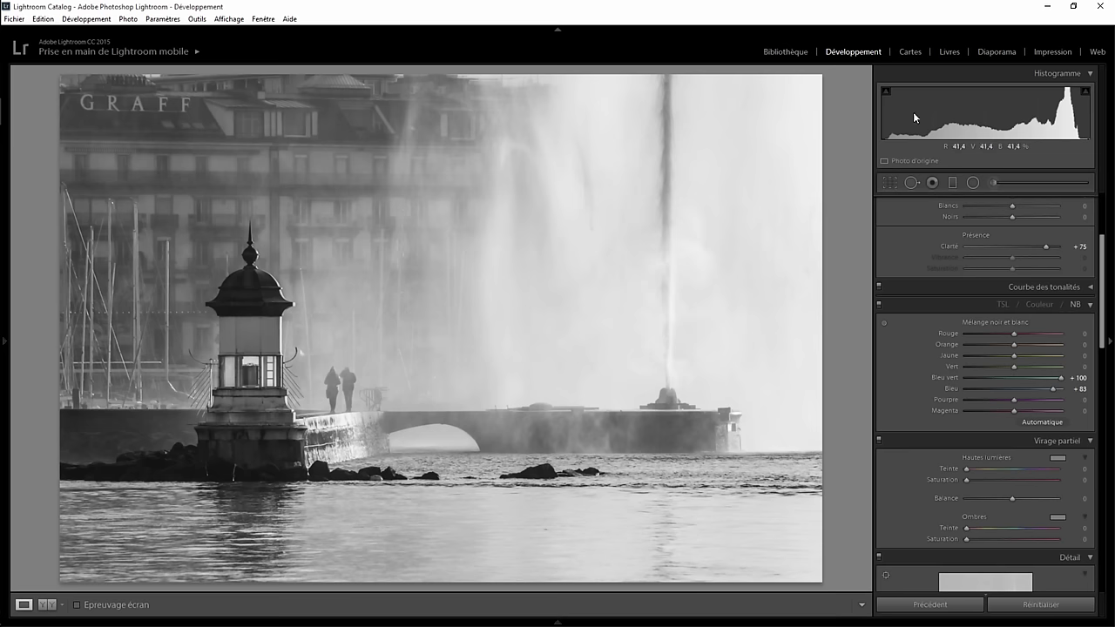
Step: Pull the top-right crop corner slightly inward twice and apply the crop
{"action": "left_click", "coordinate": [889, 182]}
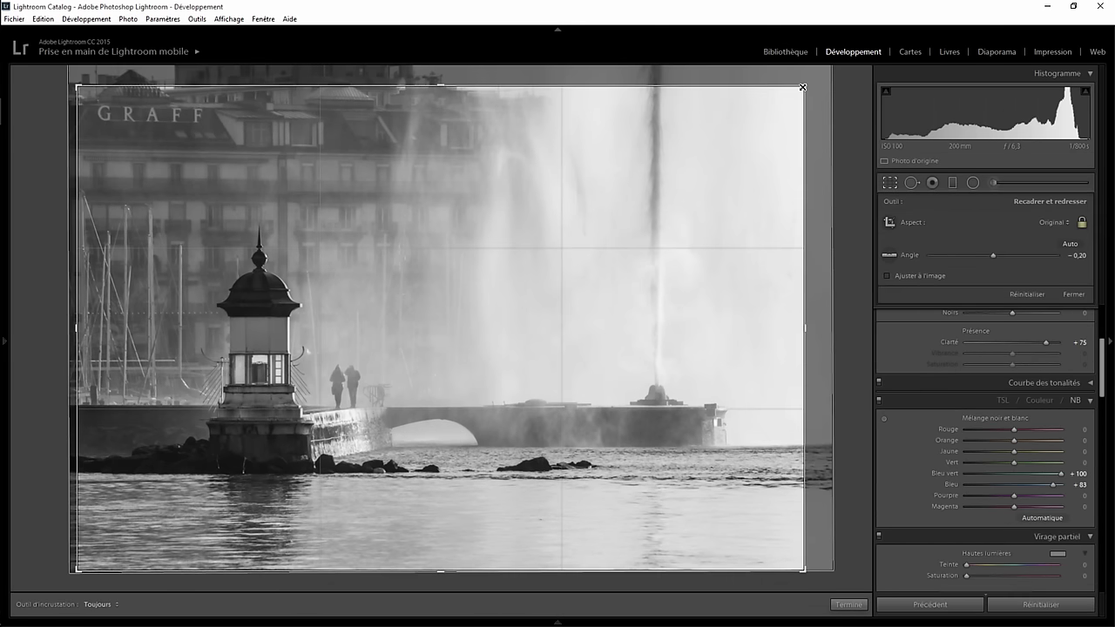
{"action": "left_click_drag", "start_coordinate": [803, 87], "coordinate": [799, 89]}
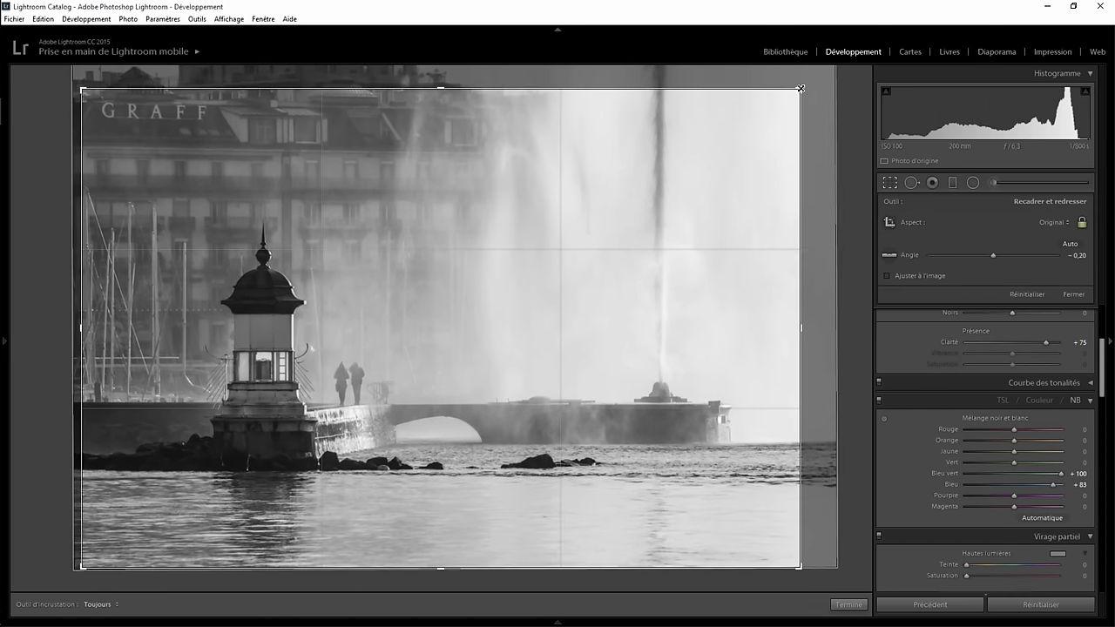
{"action": "left_click_drag", "start_coordinate": [797, 89], "coordinate": [789, 94]}
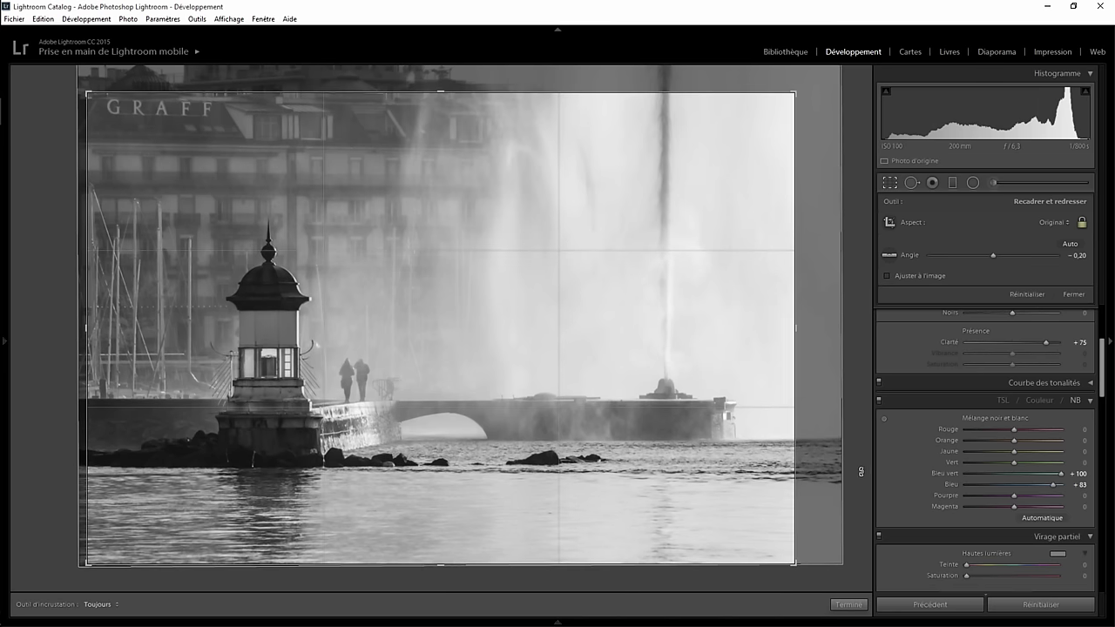
{"action": "left_click", "coordinate": [848, 604]}
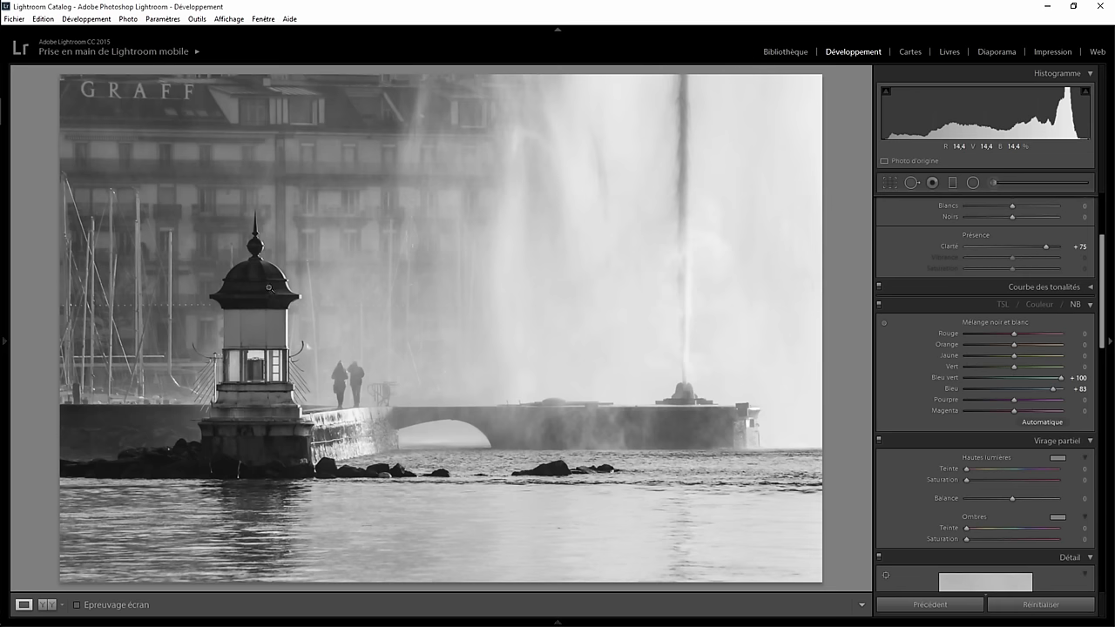
Step: Add a radial filter over the jetty with Contour progressif 52, Ombres reset and Noirs −42
{"action": "left_click", "coordinate": [971, 184]}
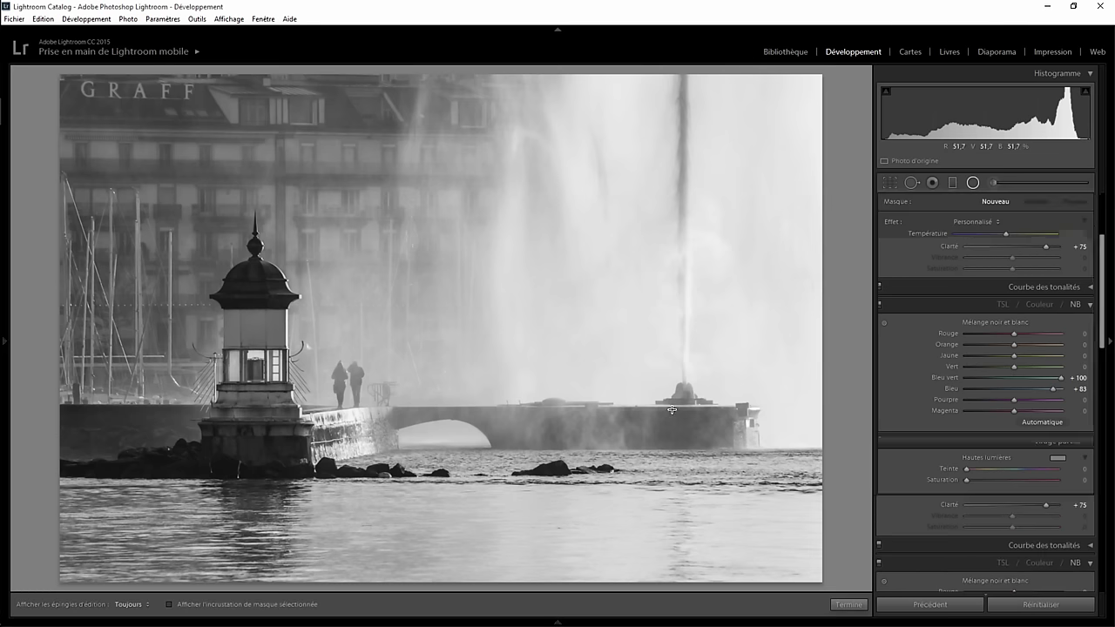
{"action": "left_click_drag", "start_coordinate": [545, 415], "coordinate": [774, 470]}
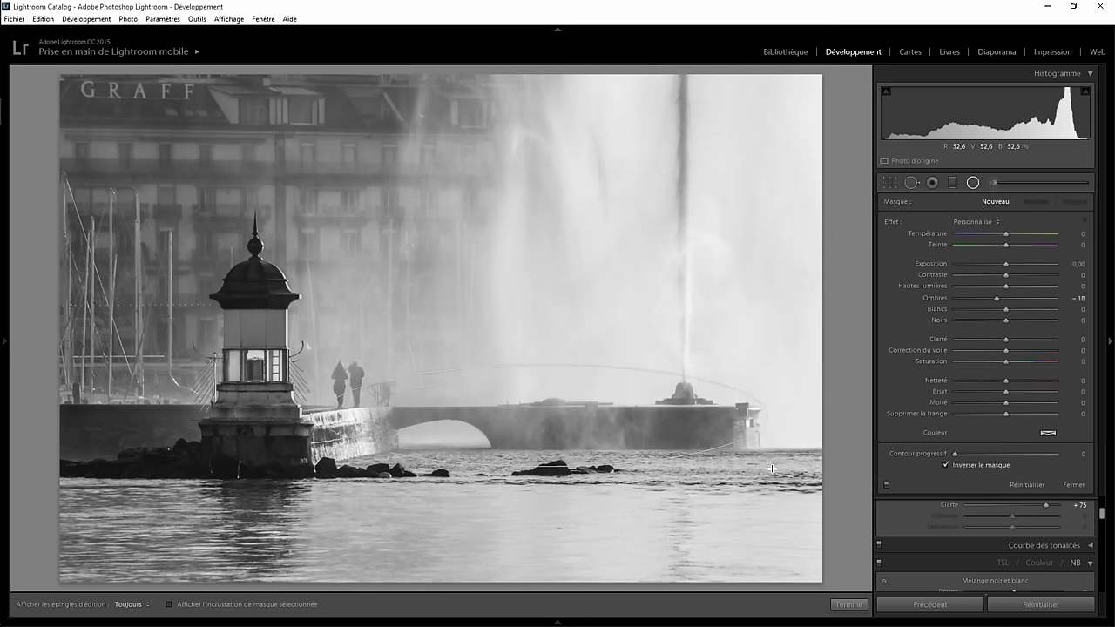
{"action": "left_click_drag", "start_coordinate": [542, 412], "coordinate": [583, 423]}
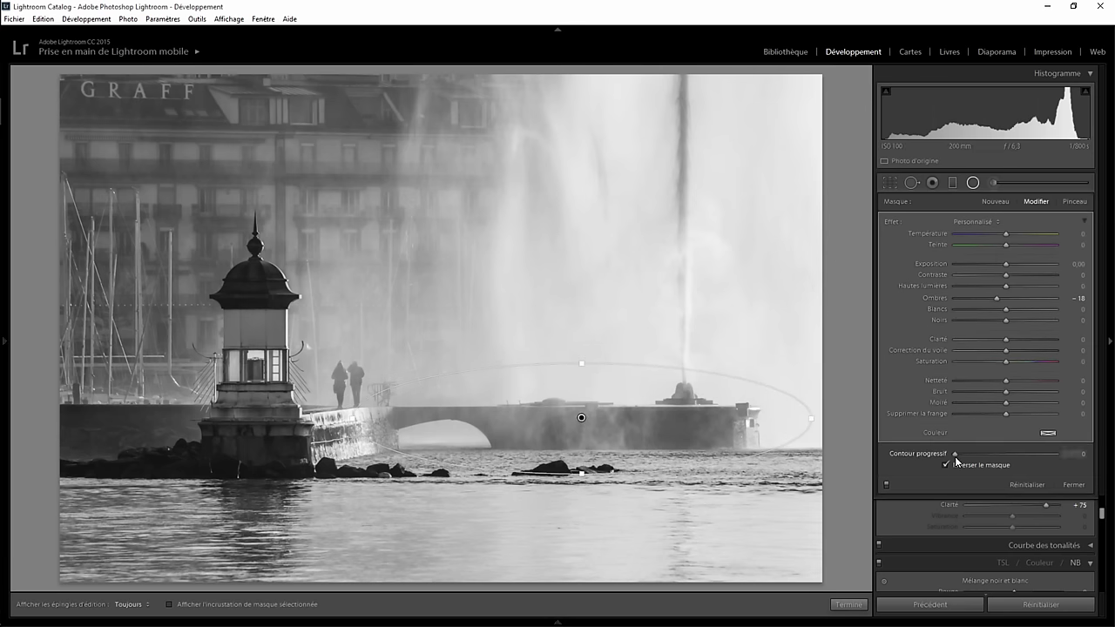
{"action": "left_click_drag", "start_coordinate": [954, 454], "coordinate": [1008, 456]}
{"action": "double_click", "coordinate": [998, 298]}
{"action": "left_click_drag", "start_coordinate": [999, 321], "coordinate": [984, 318]}
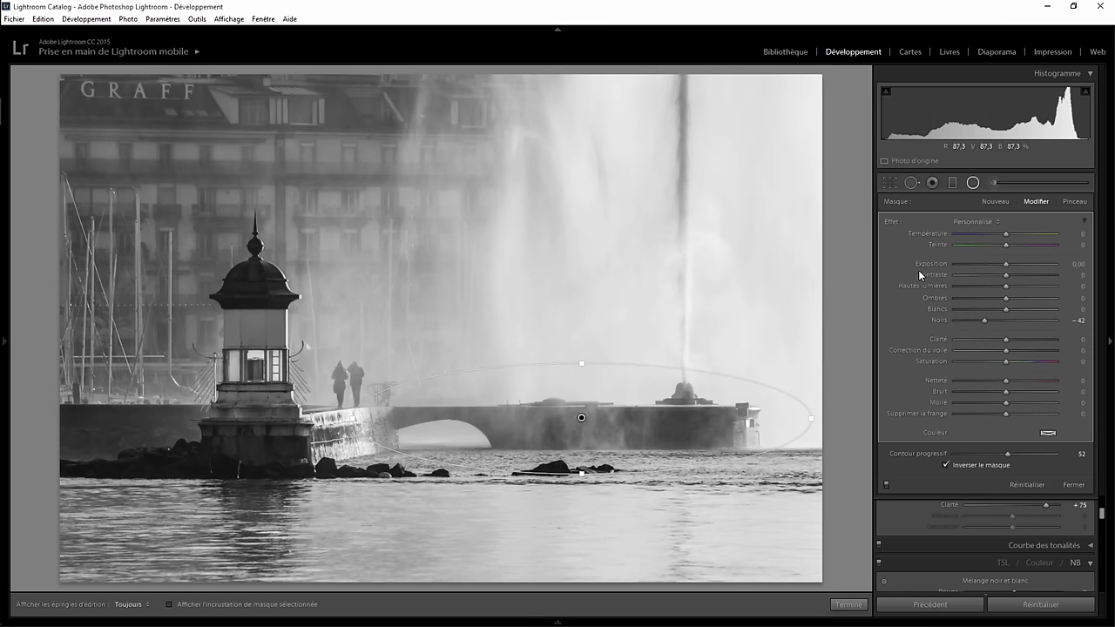
{"action": "left_click", "coordinate": [992, 182]}
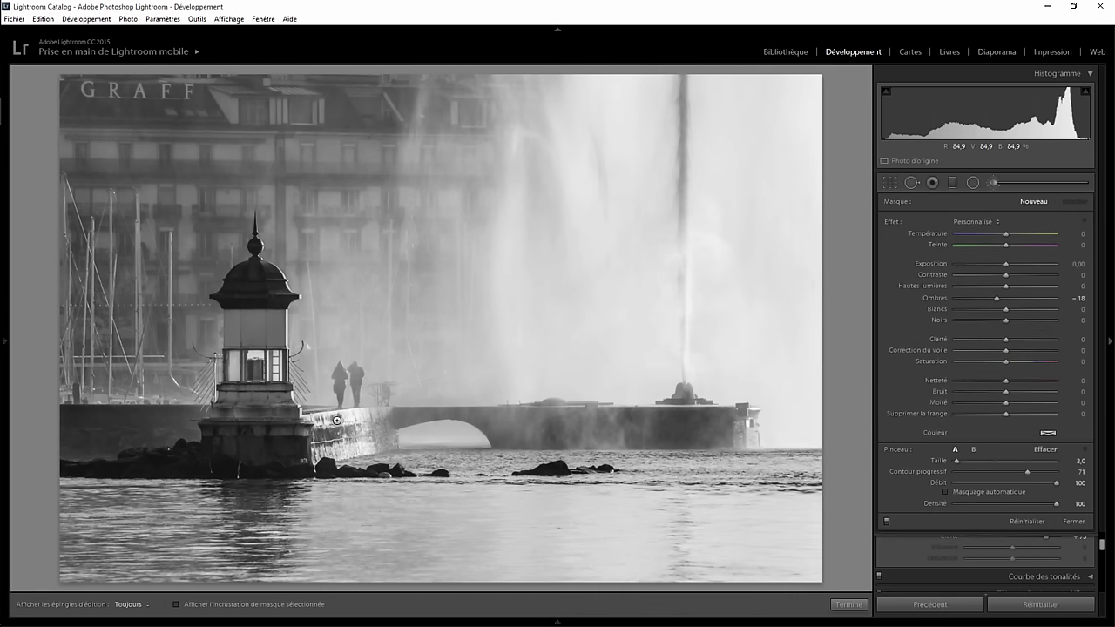
Step: Set up the adjustment brush with Ombres reset and Hautes lumières −41
{"action": "key", "text": "bracketright"}
{"action": "double_click", "coordinate": [891, 221]}
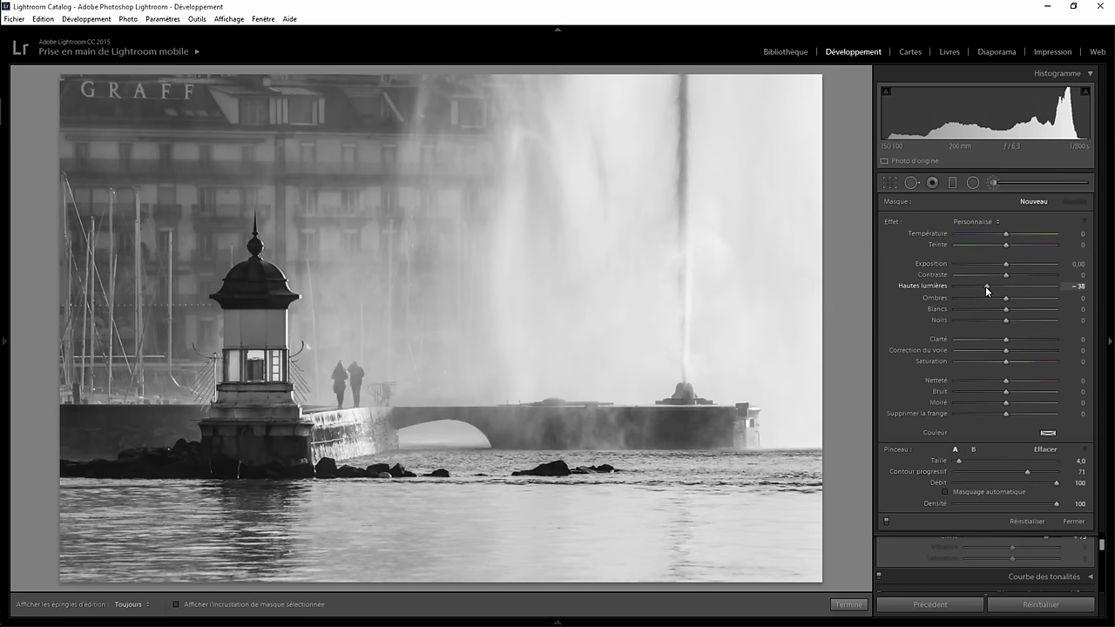
{"action": "left_click_drag", "start_coordinate": [986, 287], "coordinate": [984, 287]}
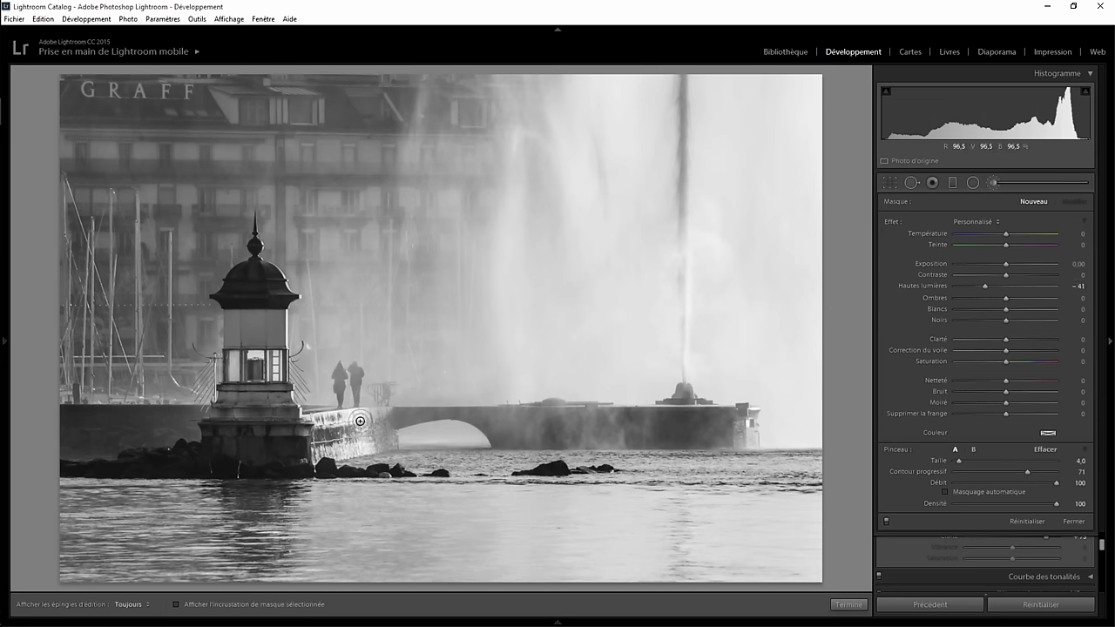
{"action": "key", "text": "h"}
{"action": "key", "text": "bracketleft"}
Step: Paint the pier wall and settle its highlight reduction at −70
{"action": "left_click_drag", "start_coordinate": [363, 418], "coordinate": [322, 425]}
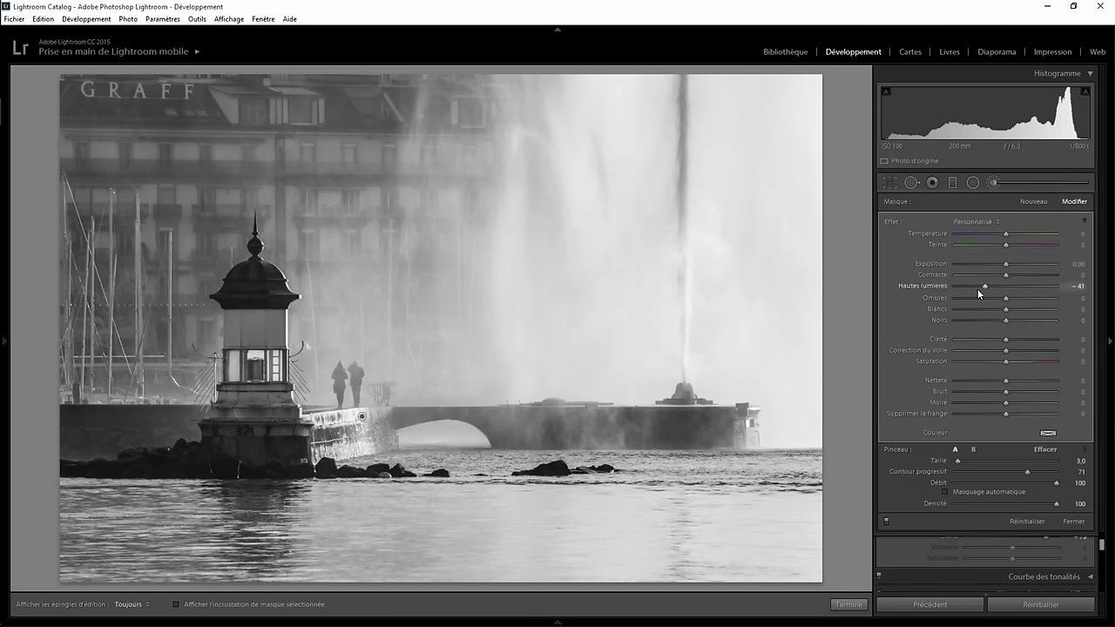
{"action": "mouse_move", "coordinate": [986, 287]}
{"action": "left_mouse_down"}
{"action": "mouse_move", "coordinate": [944, 290]}
{"action": "mouse_move", "coordinate": [1080, 292]}
{"action": "left_mouse_up"}
{"action": "mouse_move", "coordinate": [953, 292]}
{"action": "left_mouse_down"}
{"action": "mouse_move", "coordinate": [905, 291]}
{"action": "mouse_move", "coordinate": [1047, 293]}
{"action": "mouse_move", "coordinate": [893, 294]}
{"action": "left_mouse_up"}
{"action": "left_click_drag", "start_coordinate": [972, 288], "coordinate": [969, 289]}
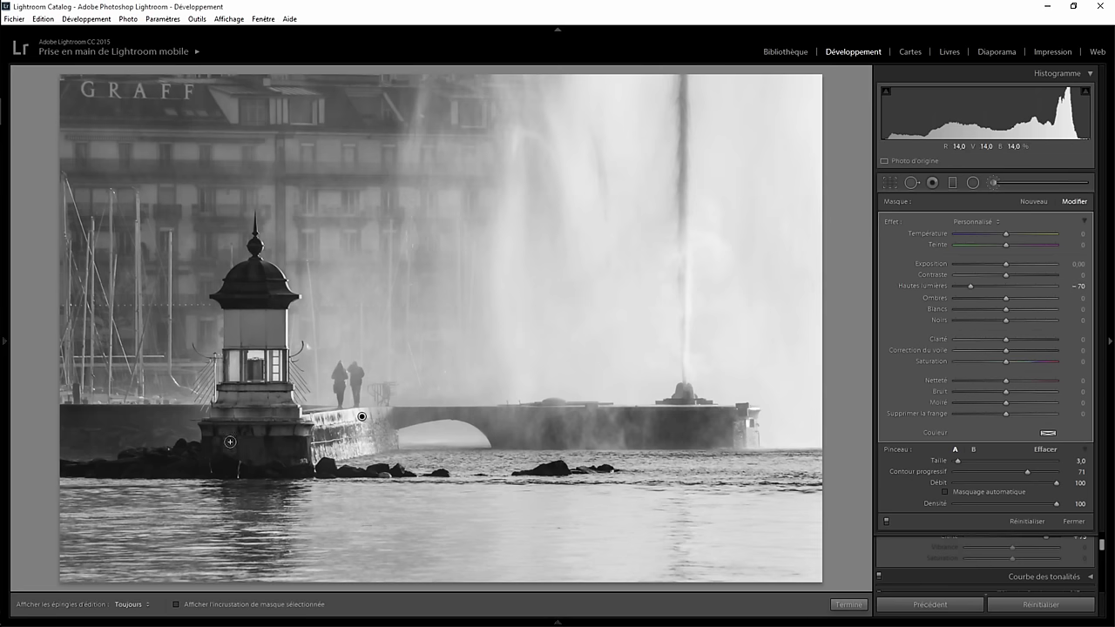
{"action": "left_click", "coordinate": [1031, 200]}
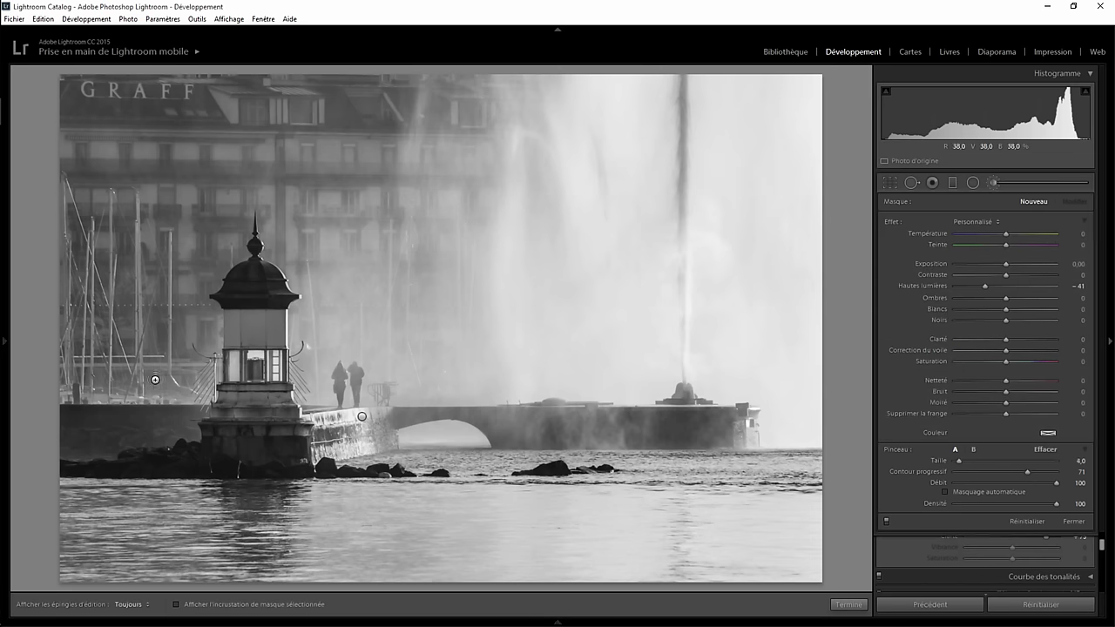
Step: Zoom in on the lighthouse's upper part and paint a new brush stroke on its wall
{"action": "left_click", "coordinate": [849, 604]}
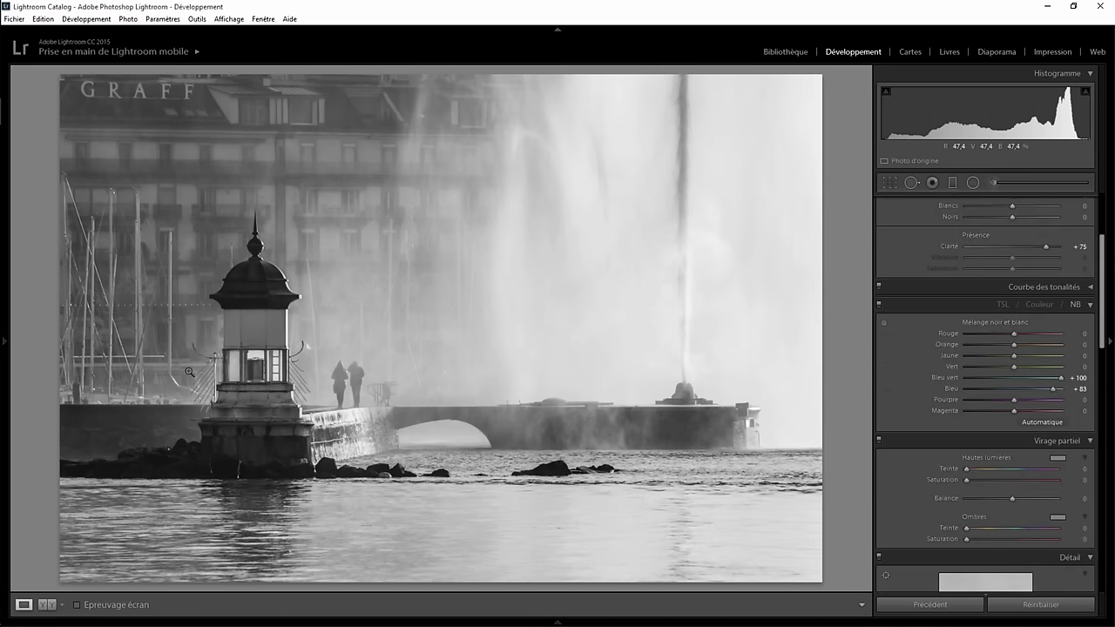
{"action": "left_click", "coordinate": [215, 359]}
{"action": "left_click_drag", "start_coordinate": [215, 359], "coordinate": [636, 352]}
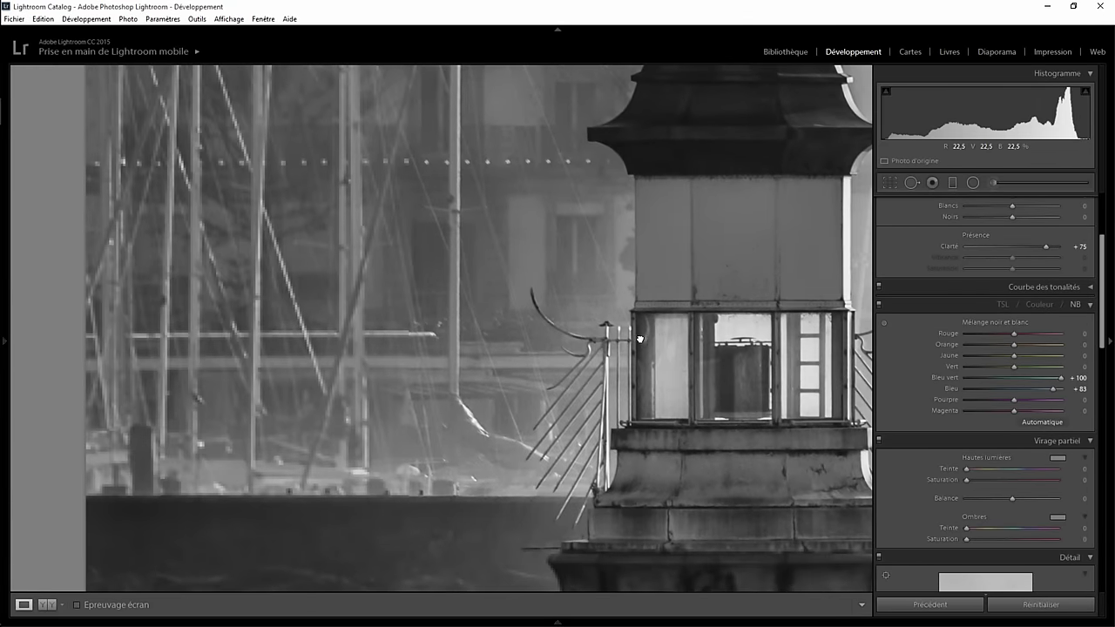
{"action": "left_click", "coordinate": [992, 183]}
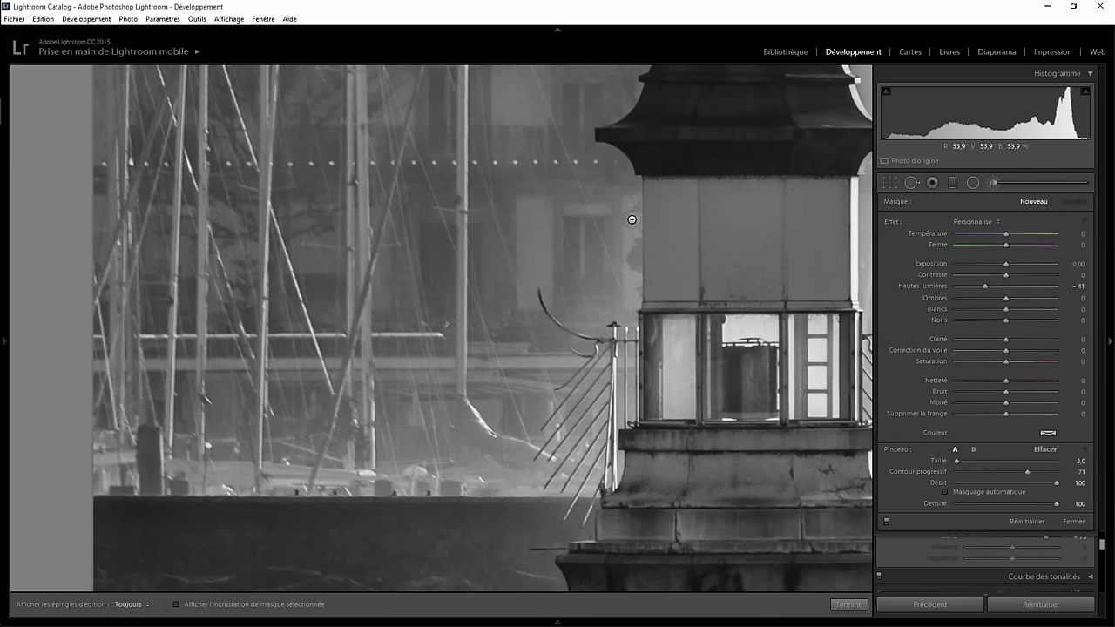
{"action": "key", "text": "h"}
{"action": "key", "text": "h"}
{"action": "left_click", "coordinate": [633, 206]}
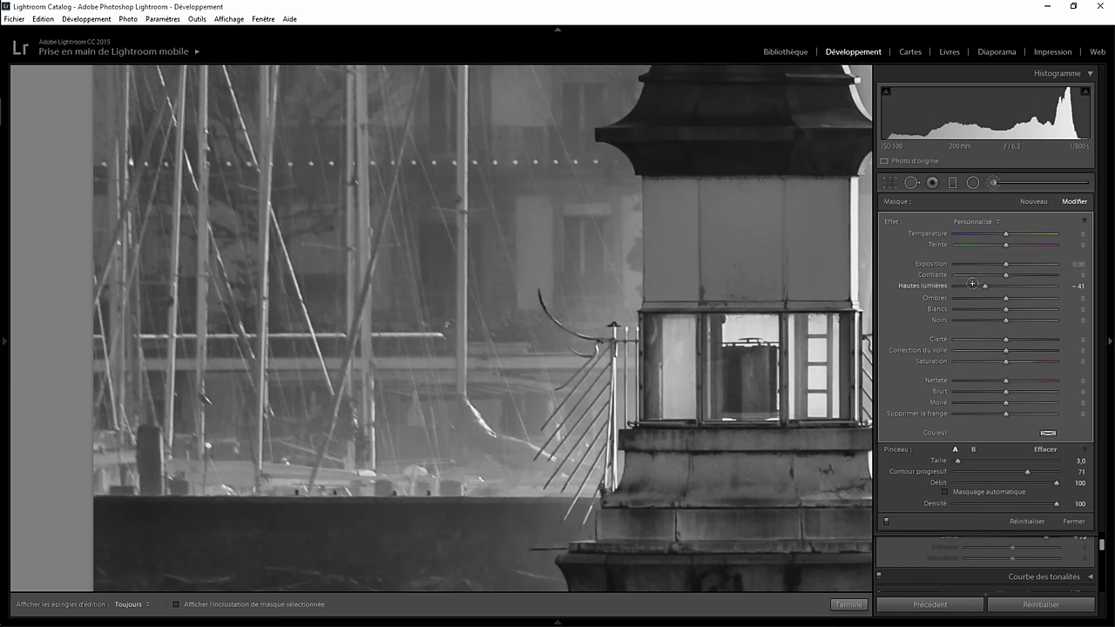
Step: Pull the wall stroke's Hautes lumières down to −100 and finish that edit
{"action": "left_click_drag", "start_coordinate": [985, 286], "coordinate": [925, 289]}
{"action": "left_click_drag", "start_coordinate": [1065, 288], "coordinate": [1007, 291]}
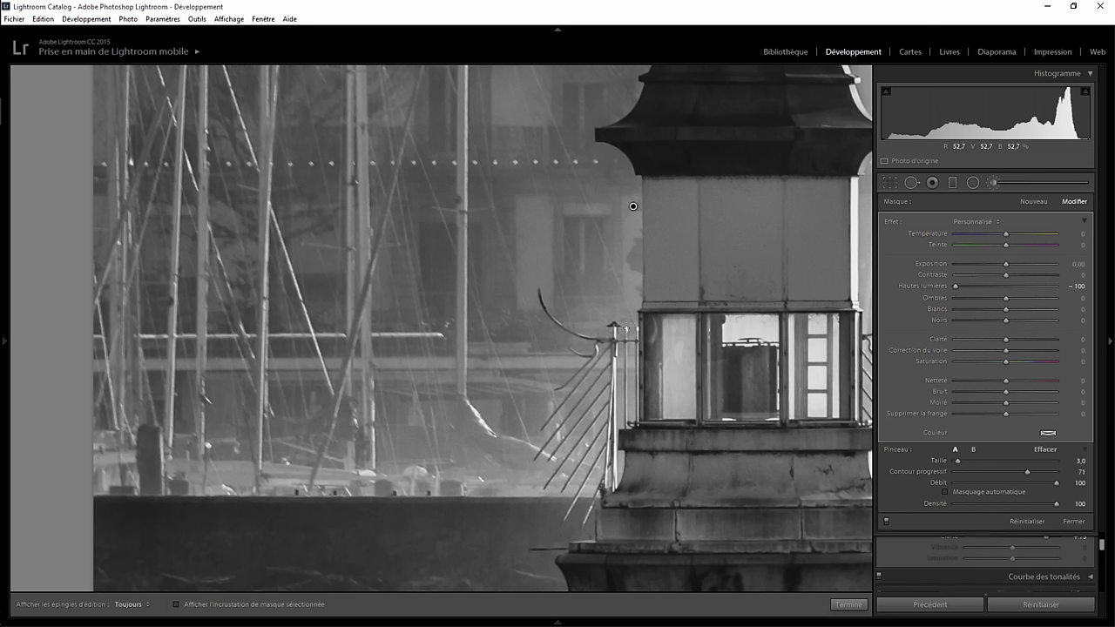
{"action": "key", "text": "h"}
{"action": "key", "text": "h"}
{"action": "scroll", "coordinate": [536, 481], "scroll_direction": "up", "scroll_amount": 2}
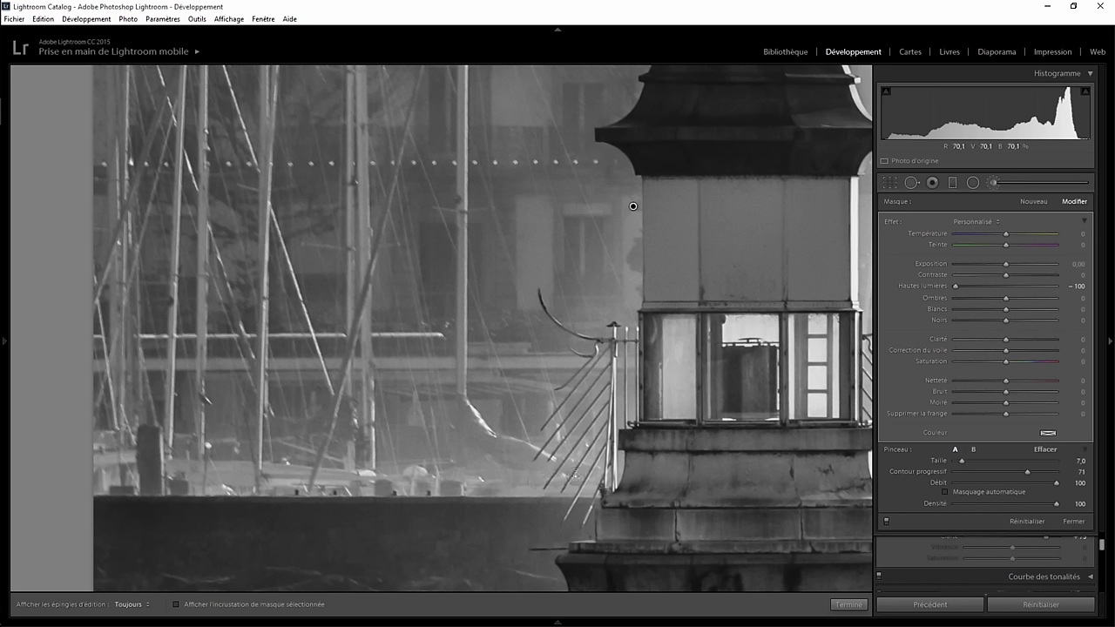
{"action": "key", "text": "h"}
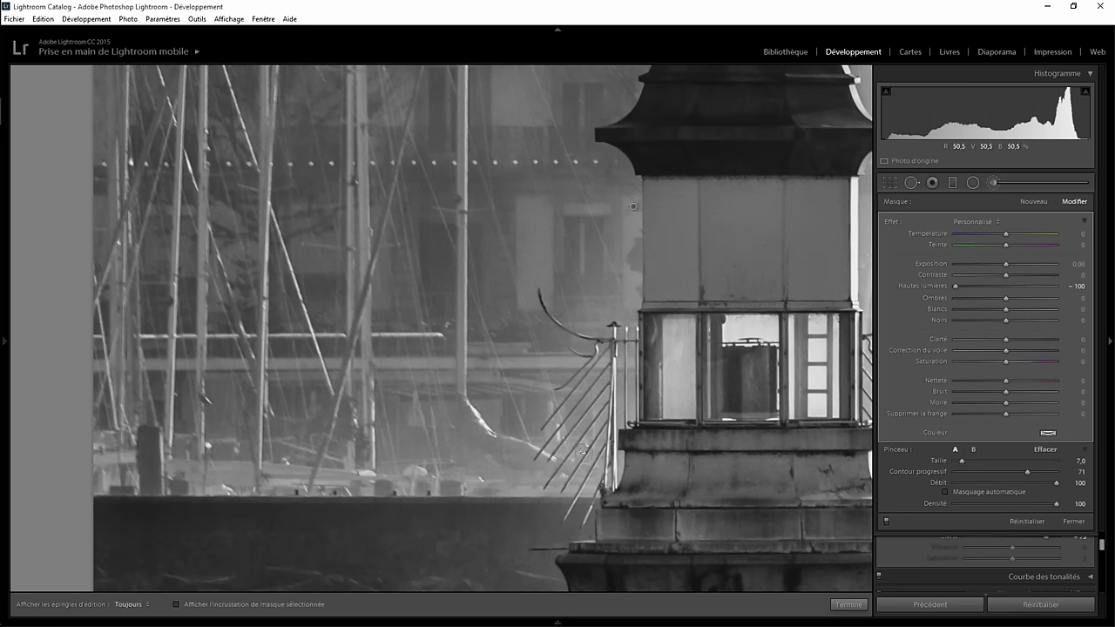
{"action": "left_click", "coordinate": [847, 604]}
Step: Brush the lighthouse's stone base with Ombres +34 and Clarté +35
{"action": "left_click_drag", "start_coordinate": [763, 462], "coordinate": [533, 219]}
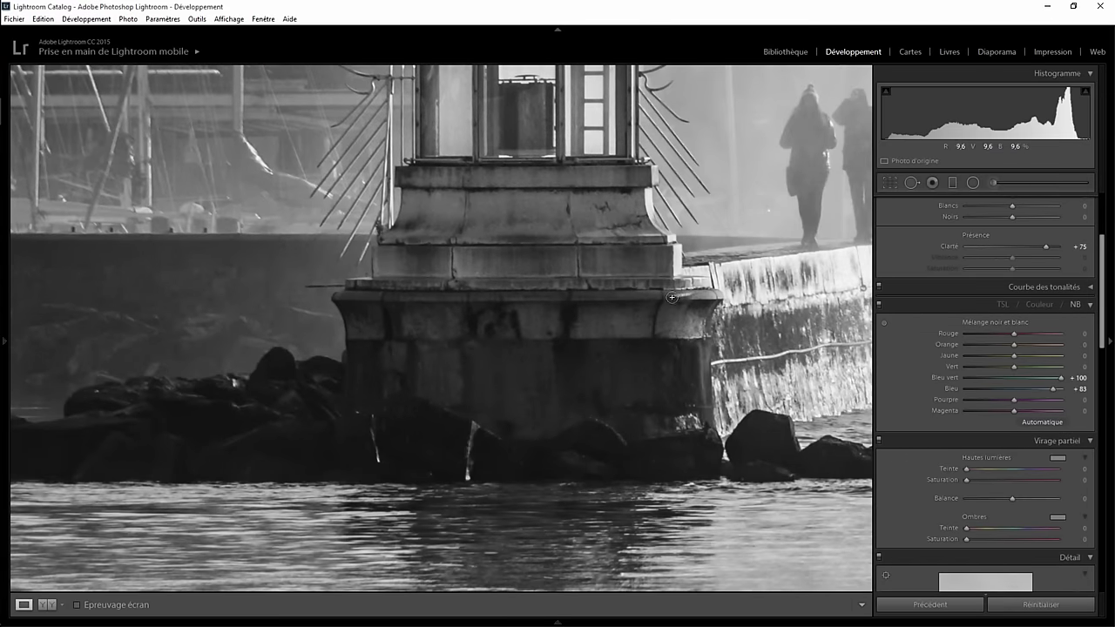
{"action": "left_click", "coordinate": [998, 182]}
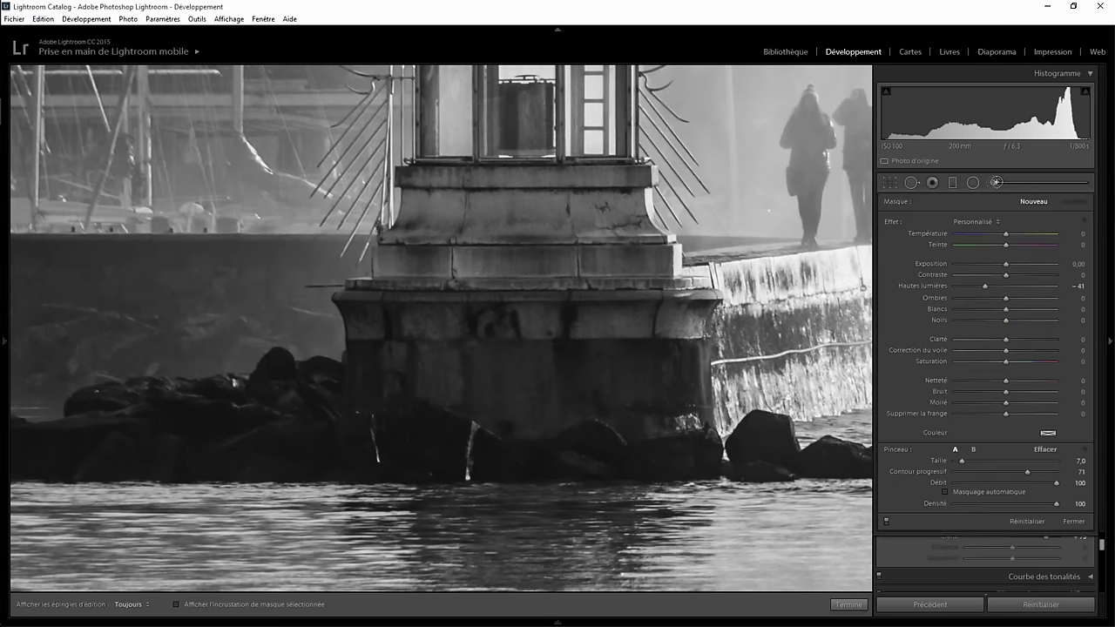
{"action": "left_click_drag", "start_coordinate": [999, 299], "coordinate": [1023, 298]}
{"action": "left_click_drag", "start_coordinate": [1006, 339], "coordinate": [1023, 339]}
{"action": "key", "text": "h"}
{"action": "scroll", "coordinate": [473, 263], "scroll_direction": "up", "scroll_amount": 2}
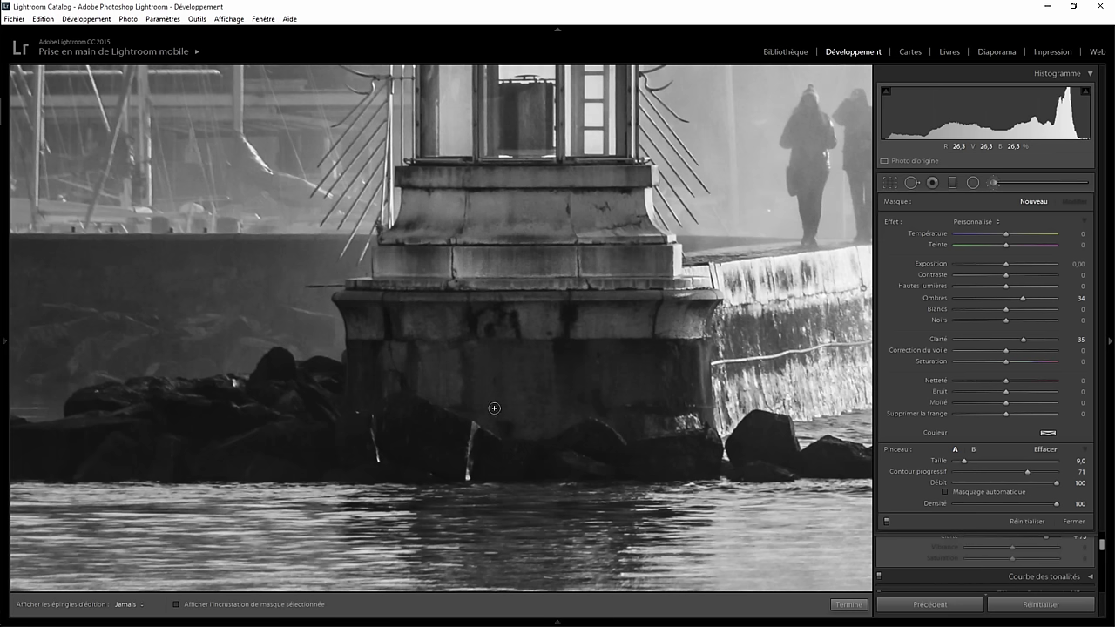
{"action": "mouse_move", "coordinate": [620, 400]}
{"action": "left_mouse_down"}
{"action": "mouse_move", "coordinate": [690, 331]}
{"action": "mouse_move", "coordinate": [453, 191]}
{"action": "mouse_move", "coordinate": [503, 271]}
{"action": "left_mouse_up"}
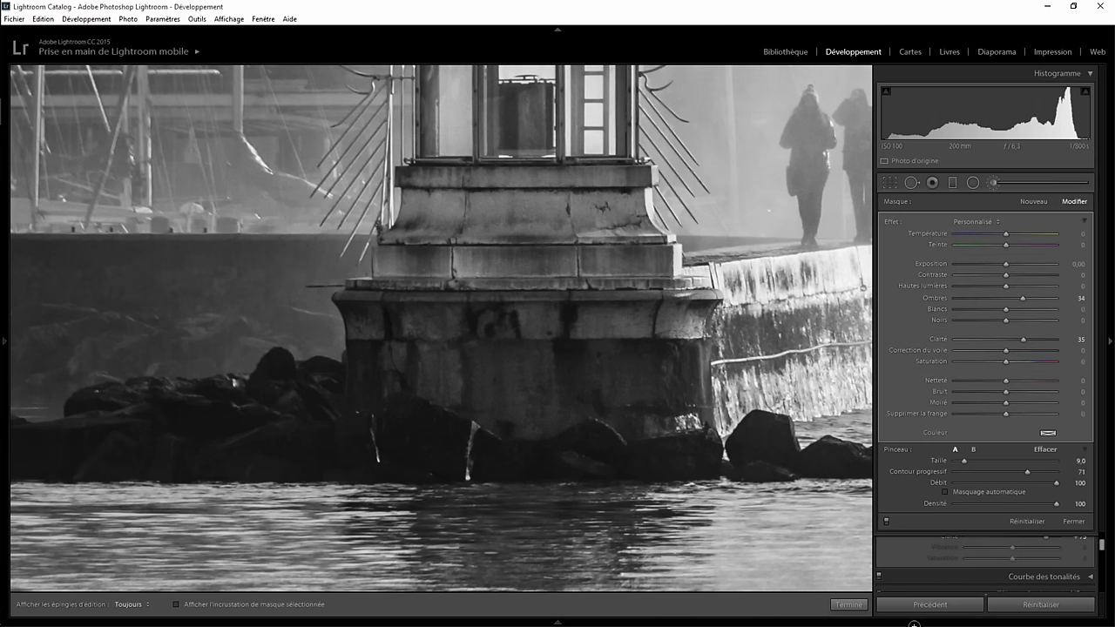
Step: Zoom in on the lighthouse dome and paint a new brush stroke on it
{"action": "left_click", "coordinate": [850, 603]}
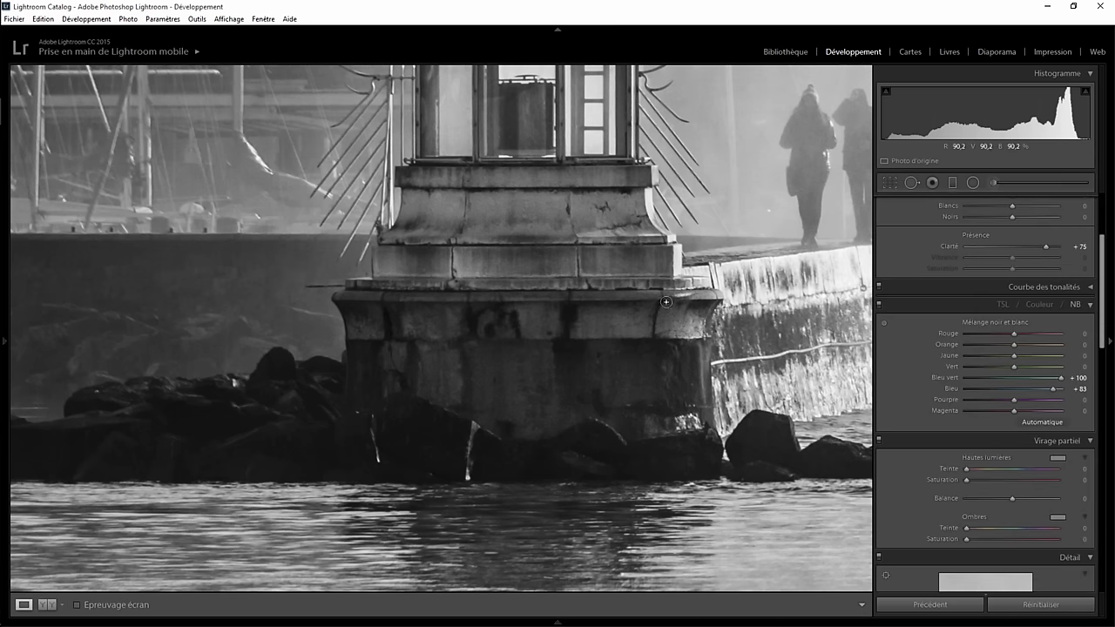
{"action": "left_click", "coordinate": [559, 298]}
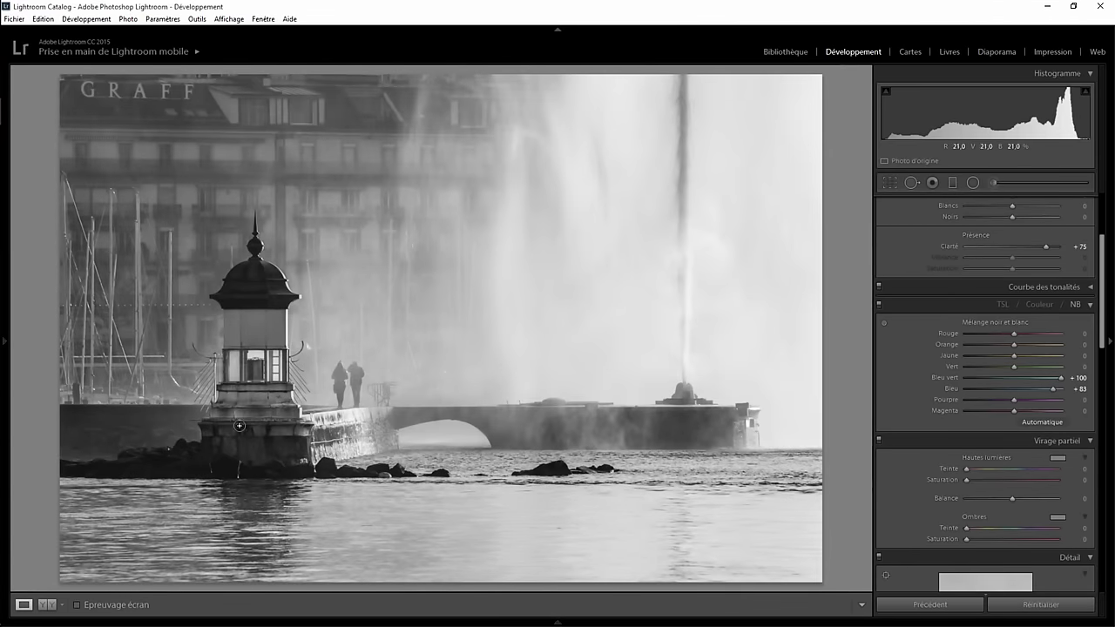
{"action": "left_click", "coordinate": [250, 287]}
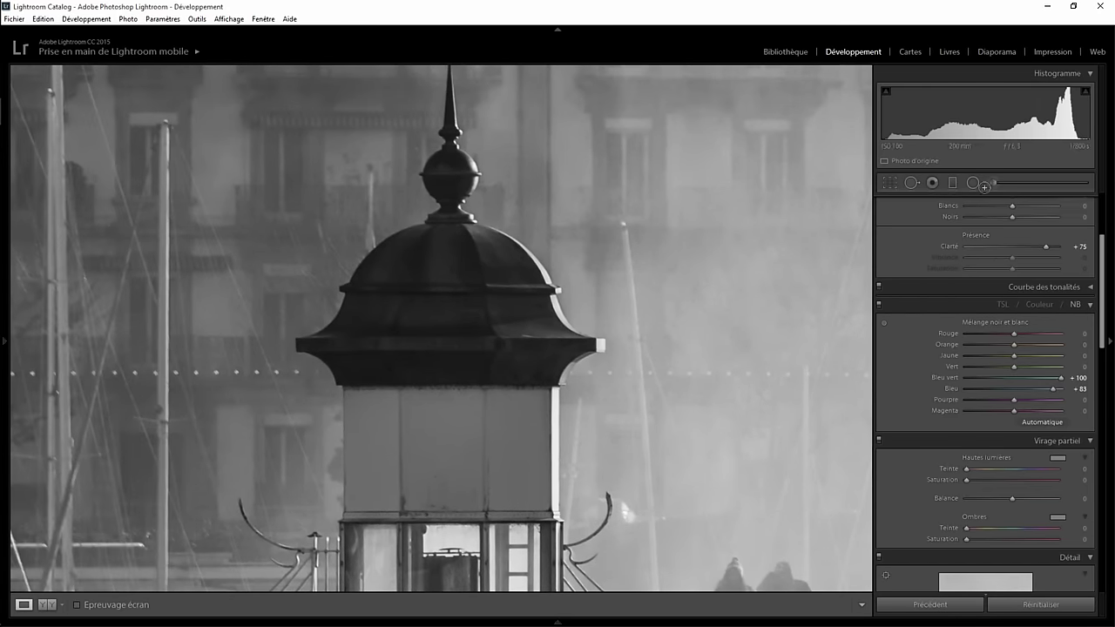
{"action": "key", "text": "k"}
{"action": "left_click_drag", "start_coordinate": [393, 254], "coordinate": [459, 253]}
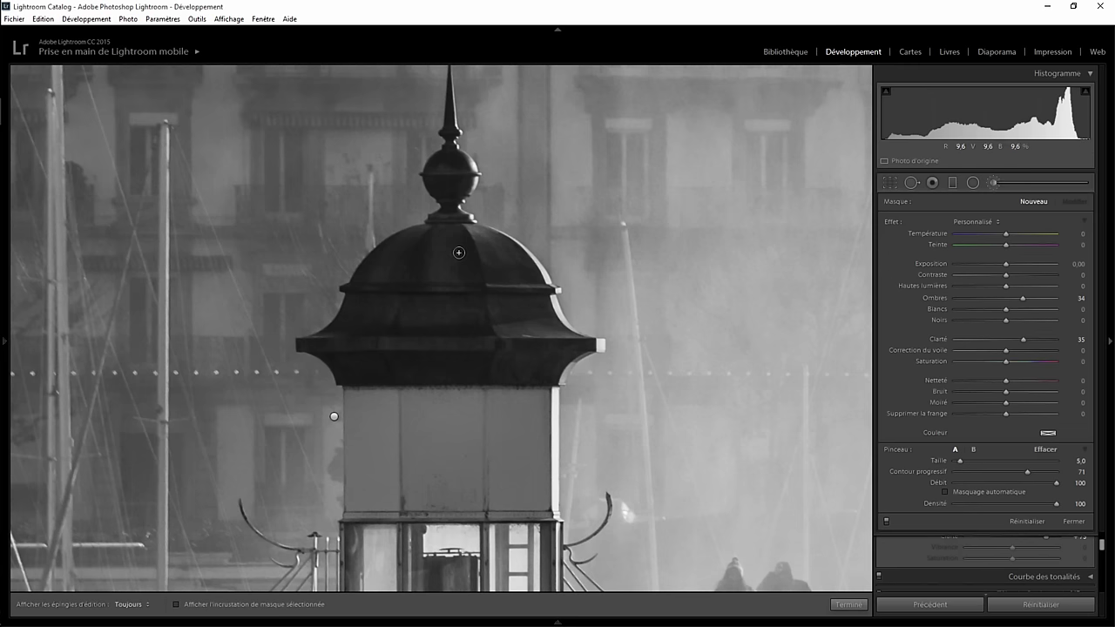
Step: Set the dome brush's Ombres to about 57 and paint more of the dome
{"action": "key", "text": "bracketright"}
{"action": "key", "text": "h"}
{"action": "key", "text": "h"}
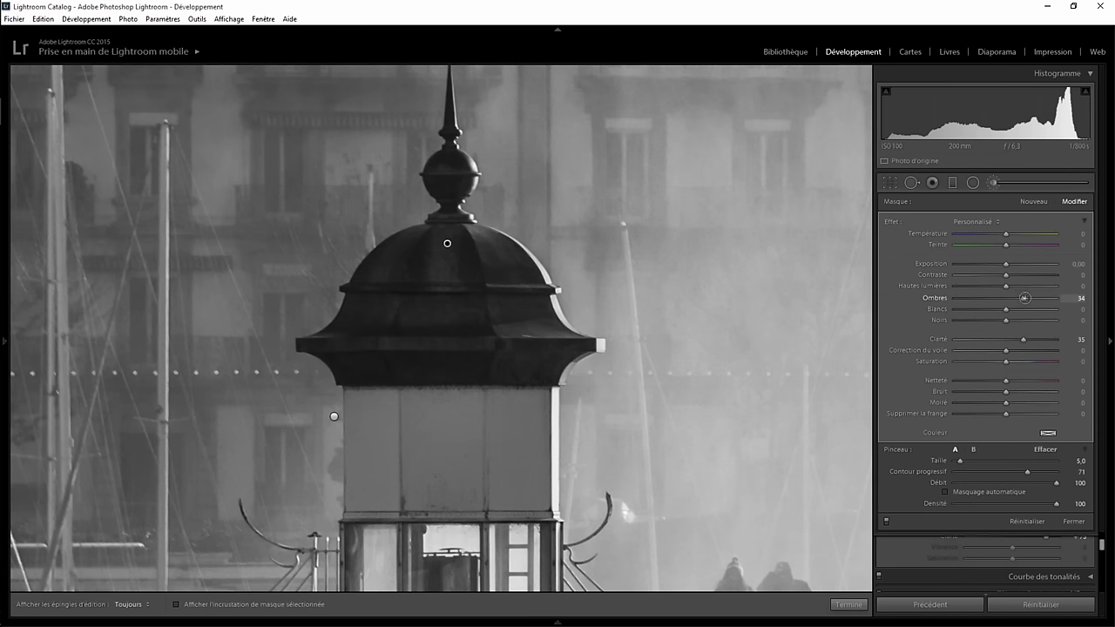
{"action": "left_click_drag", "start_coordinate": [1068, 300], "coordinate": [1031, 304]}
{"action": "key", "text": "h"}
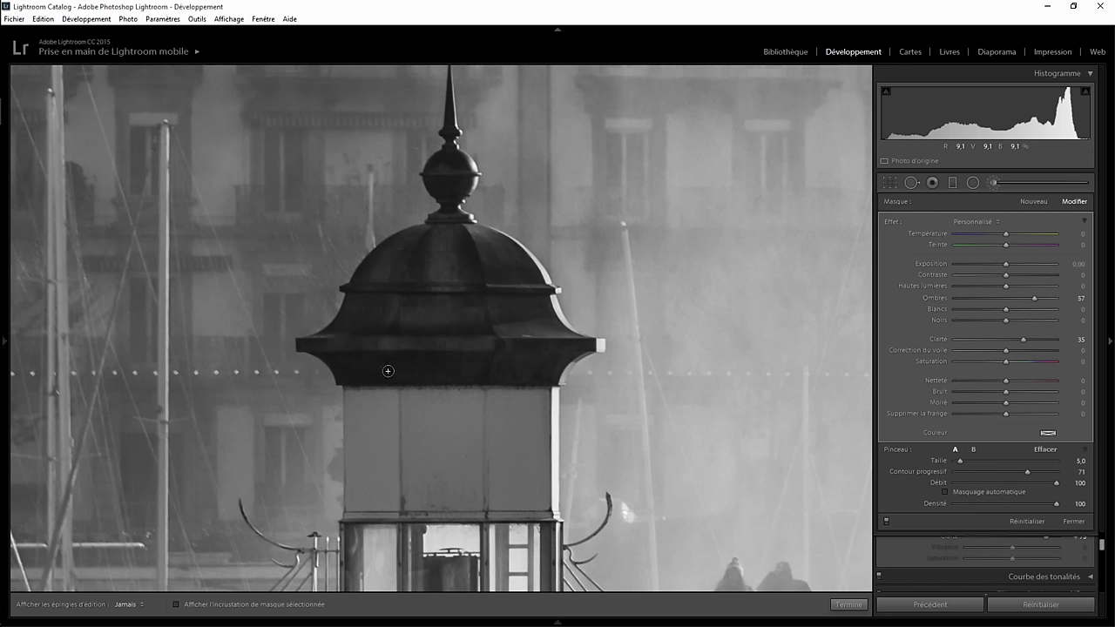
{"action": "mouse_move", "coordinate": [497, 351]}
{"action": "left_mouse_down"}
{"action": "mouse_move", "coordinate": [495, 364]}
{"action": "mouse_move", "coordinate": [500, 318]}
{"action": "left_mouse_up"}
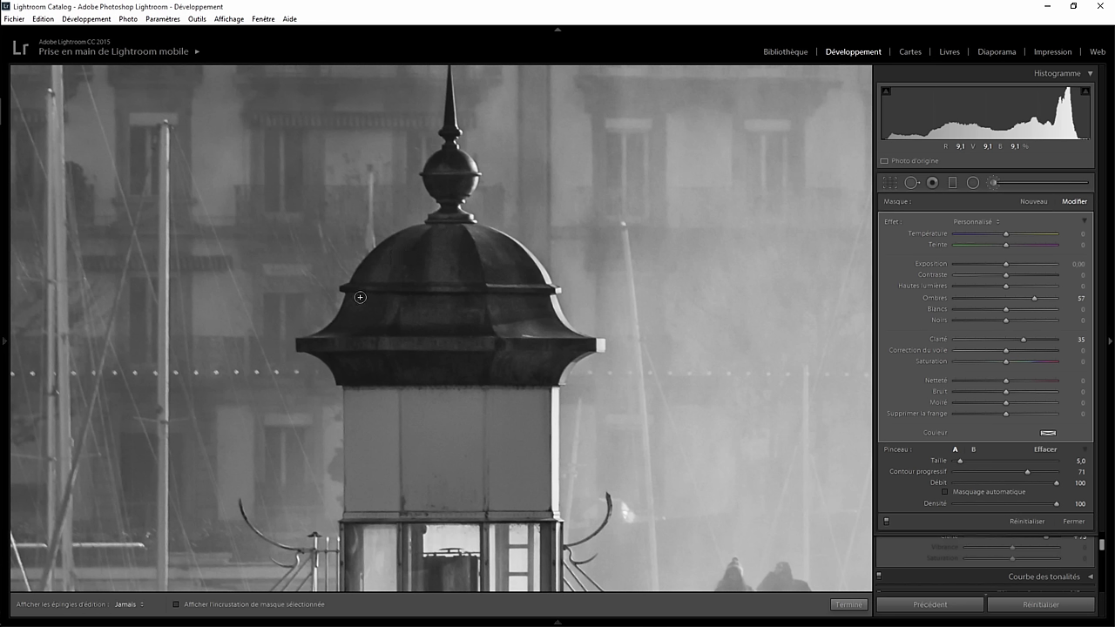
Step: Erase the brush spill along the dome's left edge
{"action": "key", "text": "h"}
{"action": "key", "text": "alt"}
{"action": "key", "text": "h"}
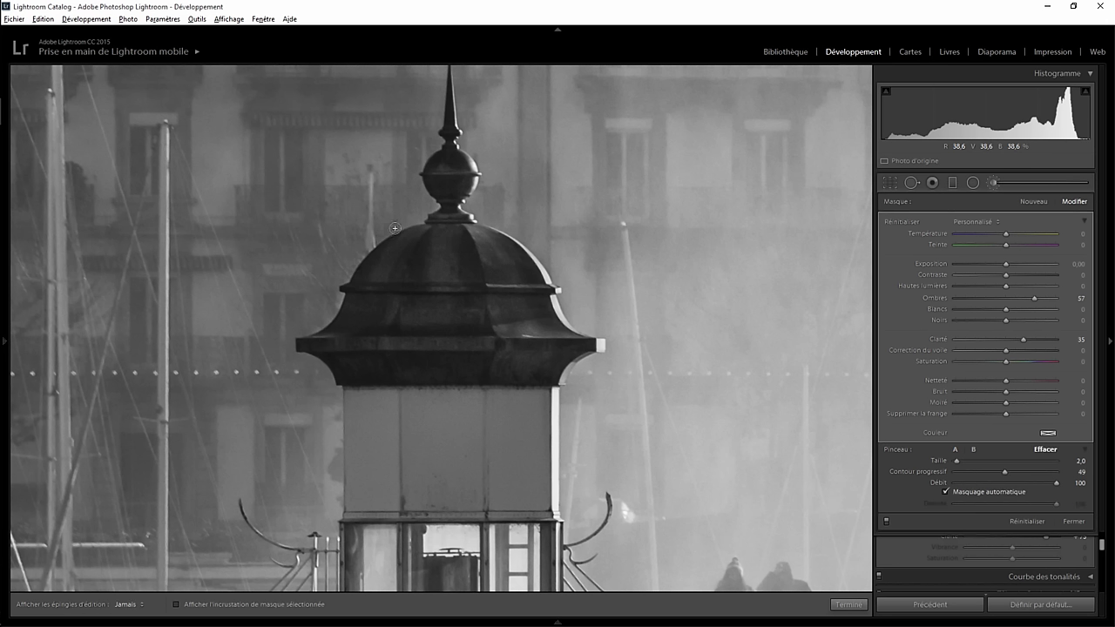
{"action": "left_click_drag", "start_coordinate": [422, 220], "coordinate": [336, 285]}
Step: Finish the dome edit and draw a large radial filter ellipse around the Jet d'Eau
{"action": "key", "text": "h"}
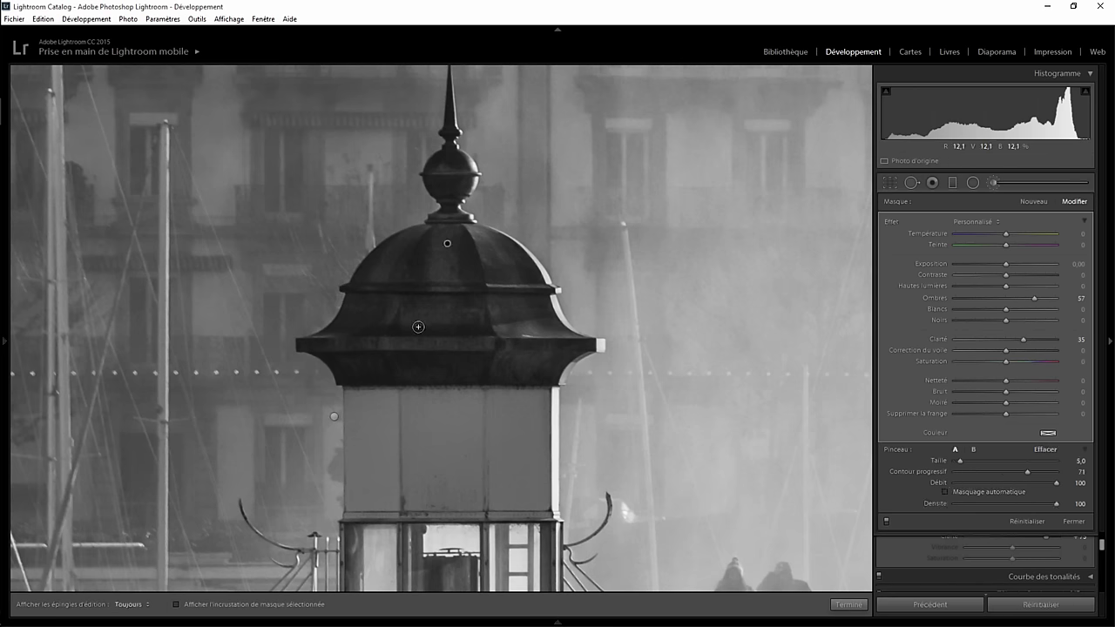
{"action": "left_click", "coordinate": [837, 600]}
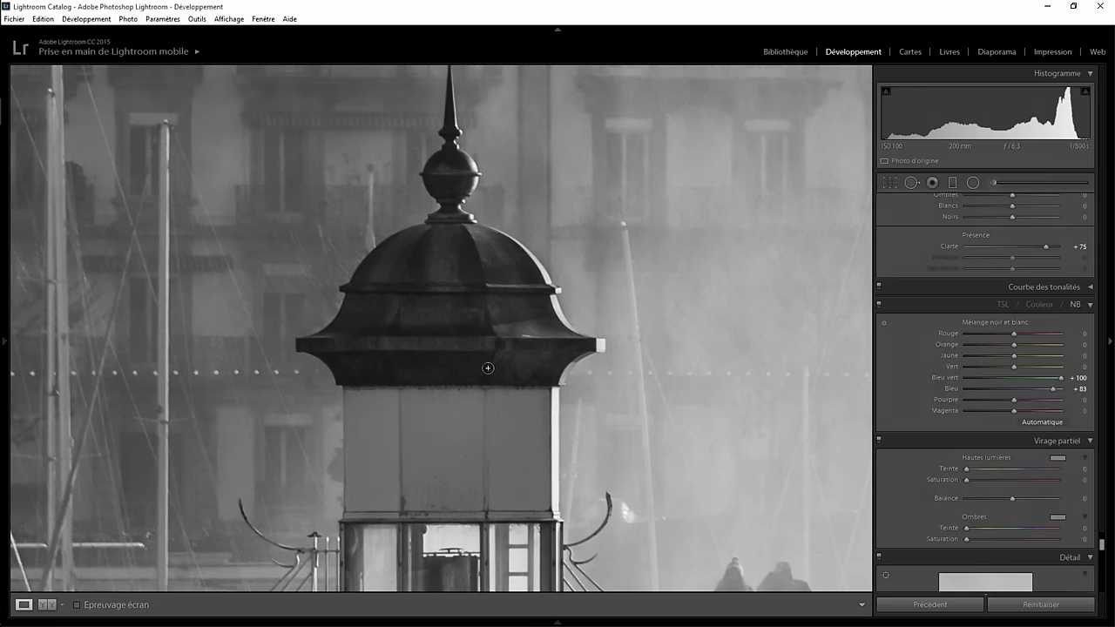
{"action": "left_click", "coordinate": [488, 368]}
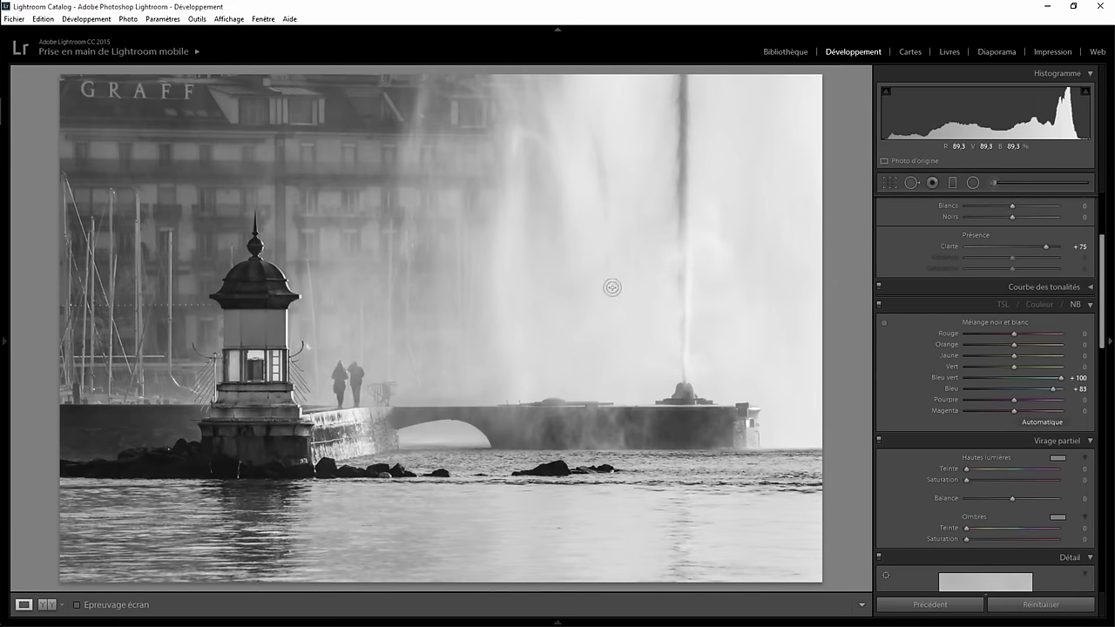
{"action": "left_click", "coordinate": [972, 182]}
{"action": "left_click_drag", "start_coordinate": [665, 170], "coordinate": [898, 406]}
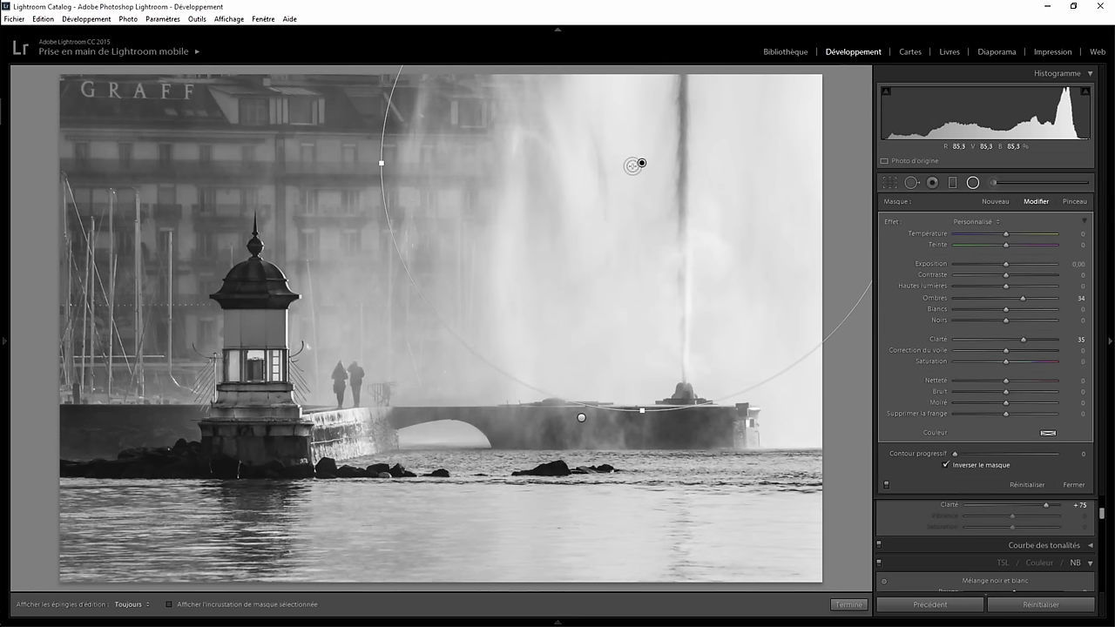
{"action": "left_click_drag", "start_coordinate": [642, 164], "coordinate": [662, 216]}
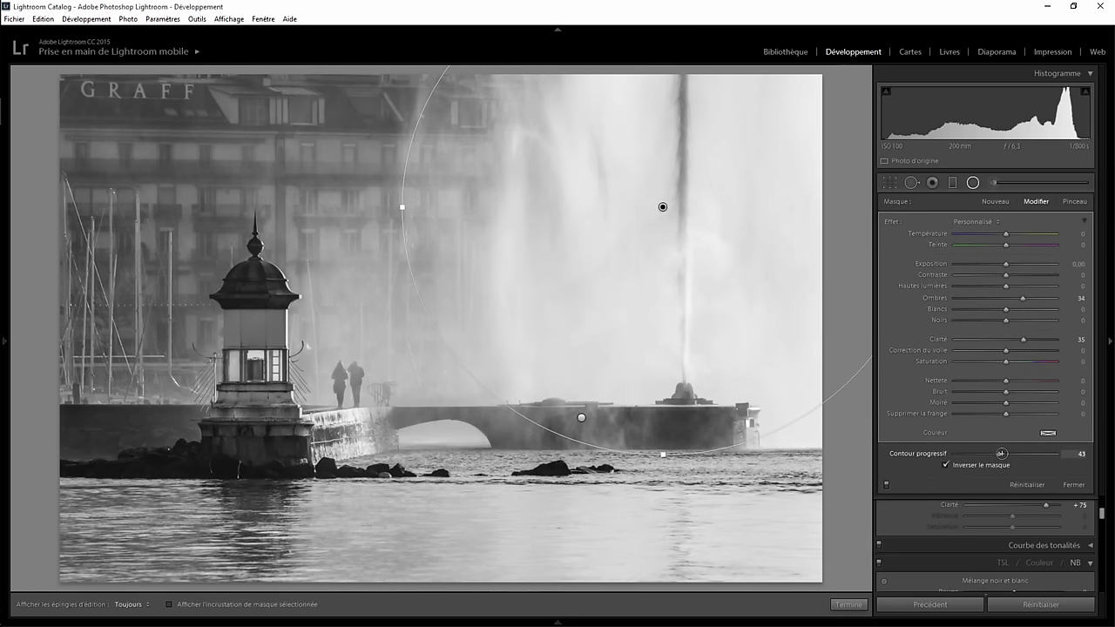
Step: Reset the fountain filter, set Noirs −69 and Hautes lumières −20, and close it
{"action": "double_click", "coordinate": [892, 222]}
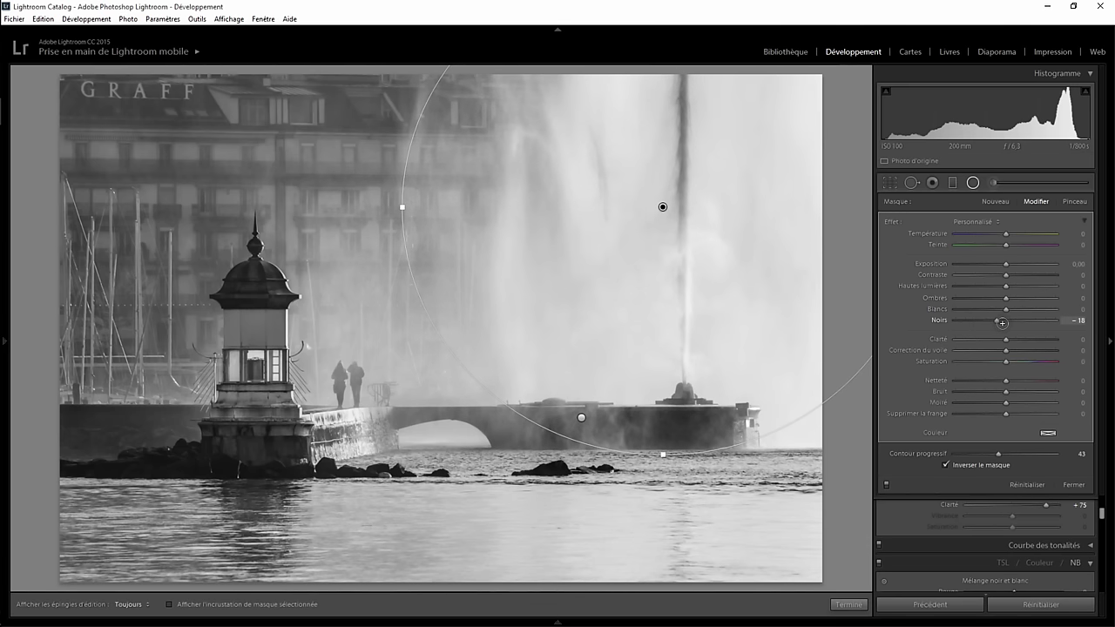
{"action": "mouse_move", "coordinate": [977, 321]}
{"action": "left_mouse_down"}
{"action": "mouse_move", "coordinate": [963, 322]}
{"action": "mouse_move", "coordinate": [999, 321]}
{"action": "left_mouse_up"}
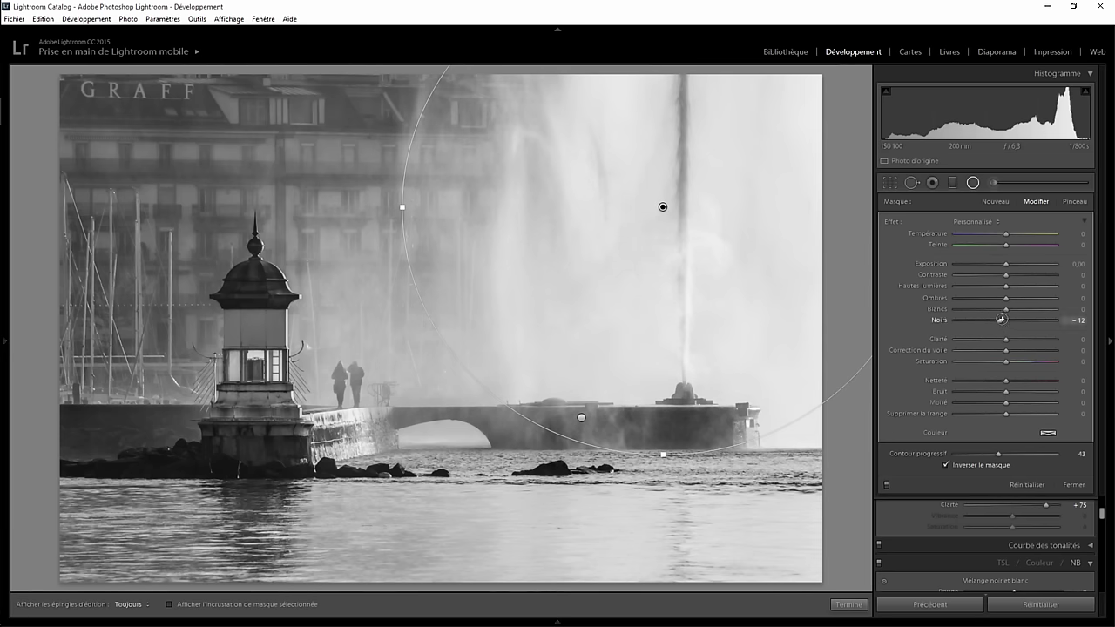
{"action": "mouse_move", "coordinate": [994, 318]}
{"action": "left_mouse_down"}
{"action": "mouse_move", "coordinate": [968, 319]}
{"action": "mouse_move", "coordinate": [967, 290]}
{"action": "mouse_move", "coordinate": [981, 291]}
{"action": "left_mouse_up"}
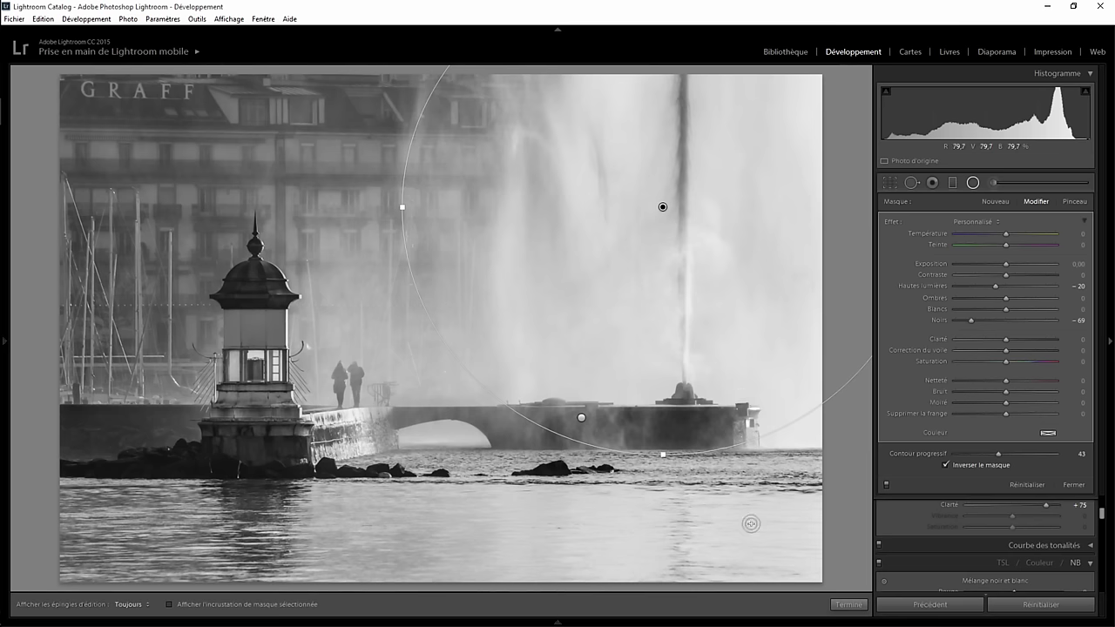
{"action": "left_click", "coordinate": [849, 605]}
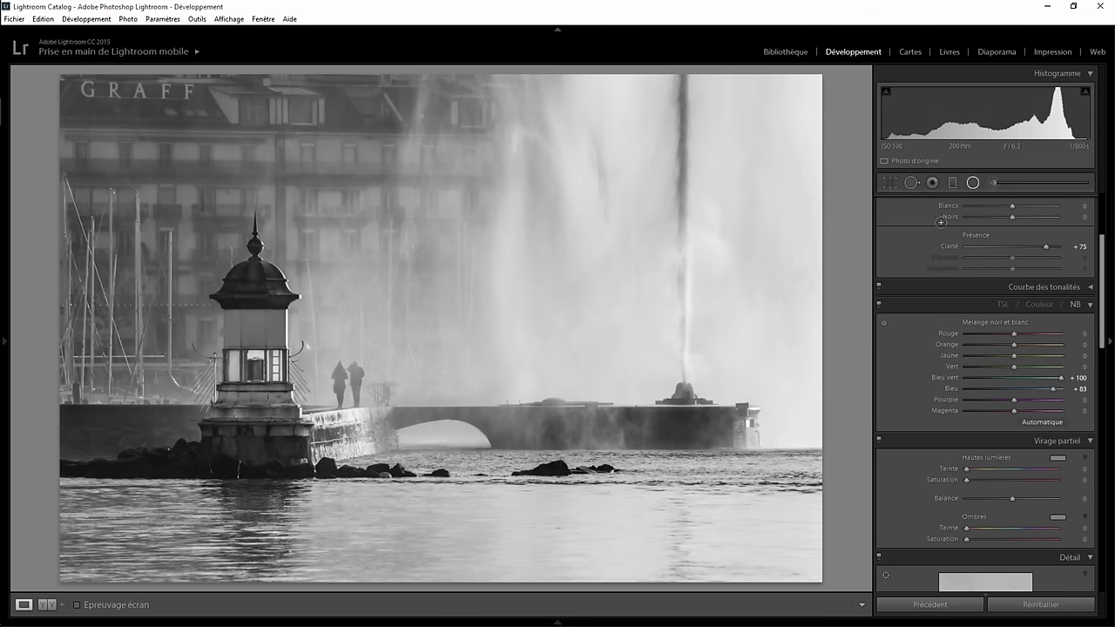
Step: Draw a new radial filter over the lower-right water and zero its shadows and clarity
{"action": "left_click", "coordinate": [973, 183]}
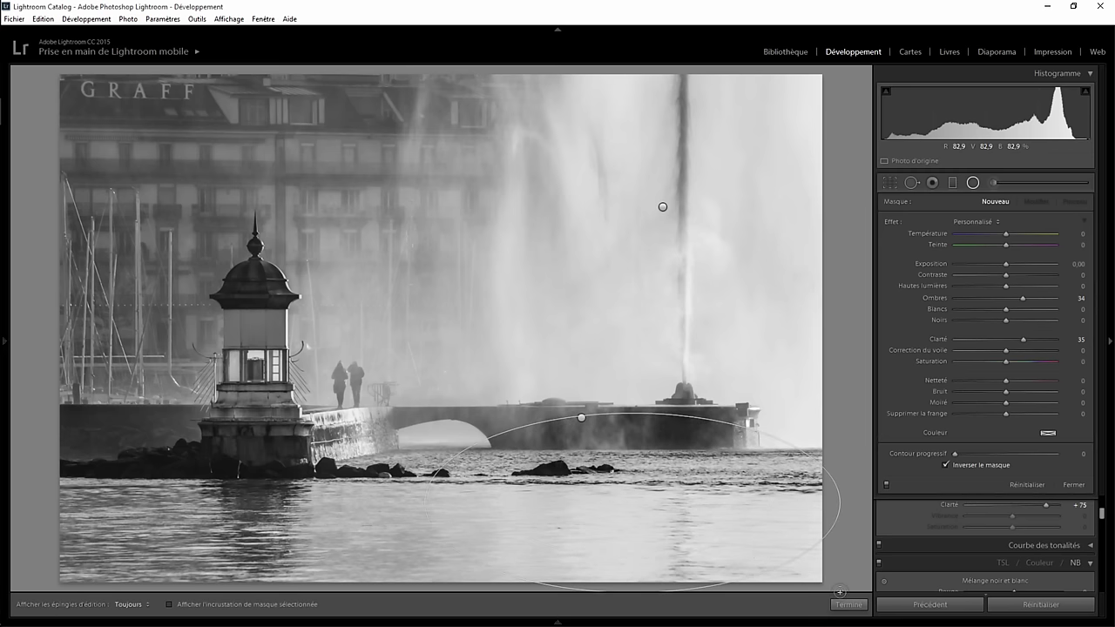
{"action": "left_click", "coordinate": [632, 501]}
{"action": "left_click_drag", "start_coordinate": [631, 501], "coordinate": [676, 537]}
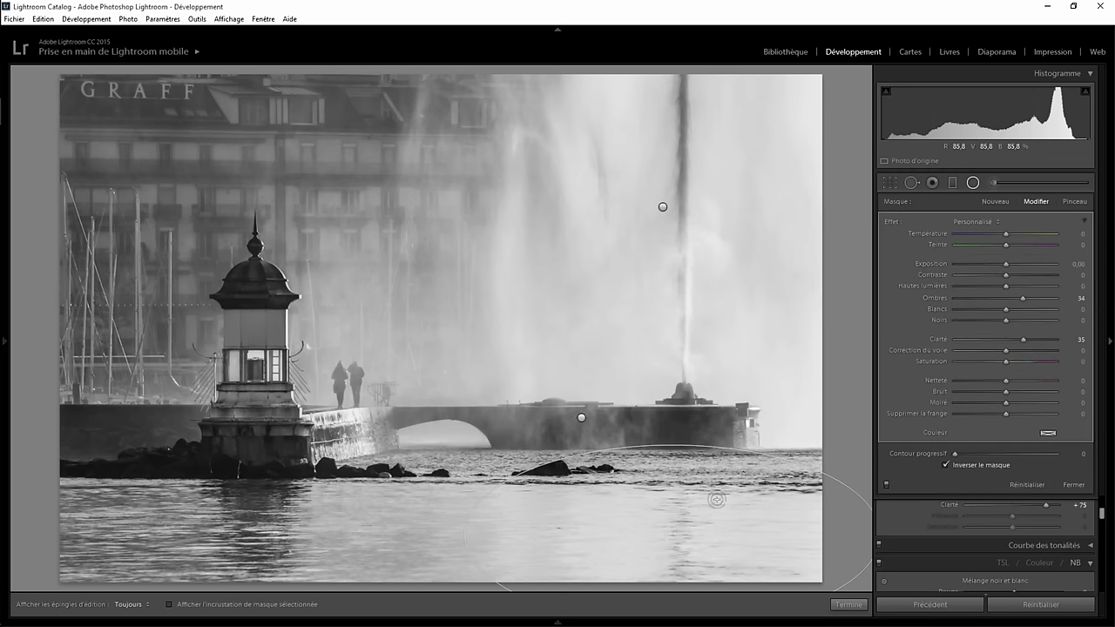
{"action": "double_click", "coordinate": [1022, 298]}
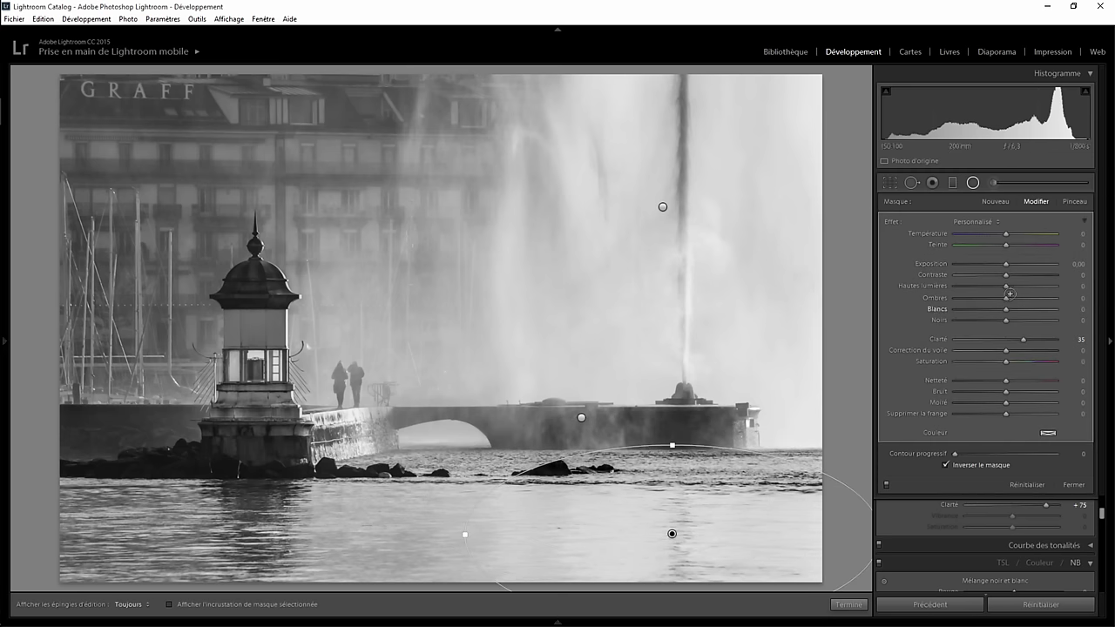
{"action": "double_click", "coordinate": [890, 223]}
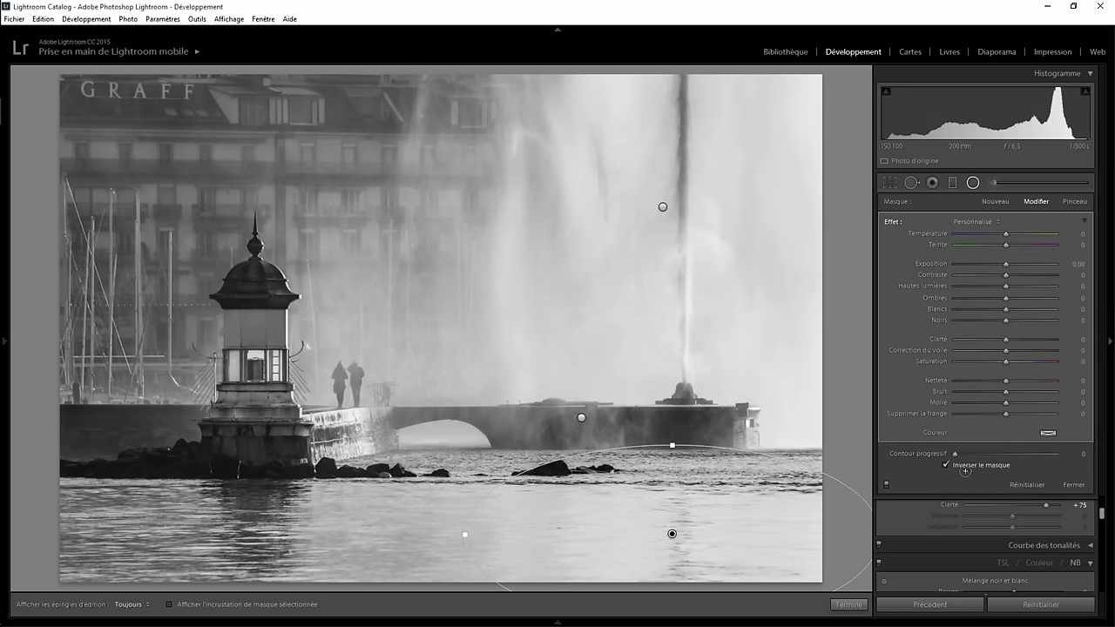
Step: Give the water filter feather 26, Exposition −0.53 and Contraste 76, then finish editing
{"action": "left_click_drag", "start_coordinate": [955, 453], "coordinate": [979, 453]}
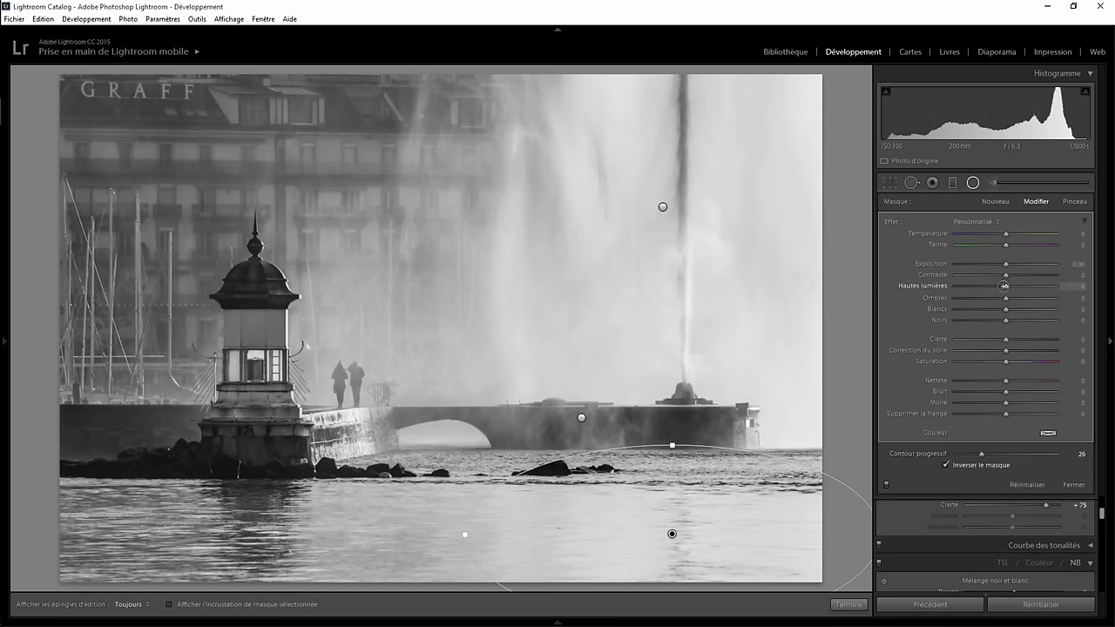
{"action": "mouse_move", "coordinate": [977, 288]}
{"action": "left_mouse_down"}
{"action": "mouse_move", "coordinate": [930, 296]}
{"action": "mouse_move", "coordinate": [982, 289]}
{"action": "mouse_move", "coordinate": [958, 299]}
{"action": "mouse_move", "coordinate": [976, 300]}
{"action": "left_mouse_up"}
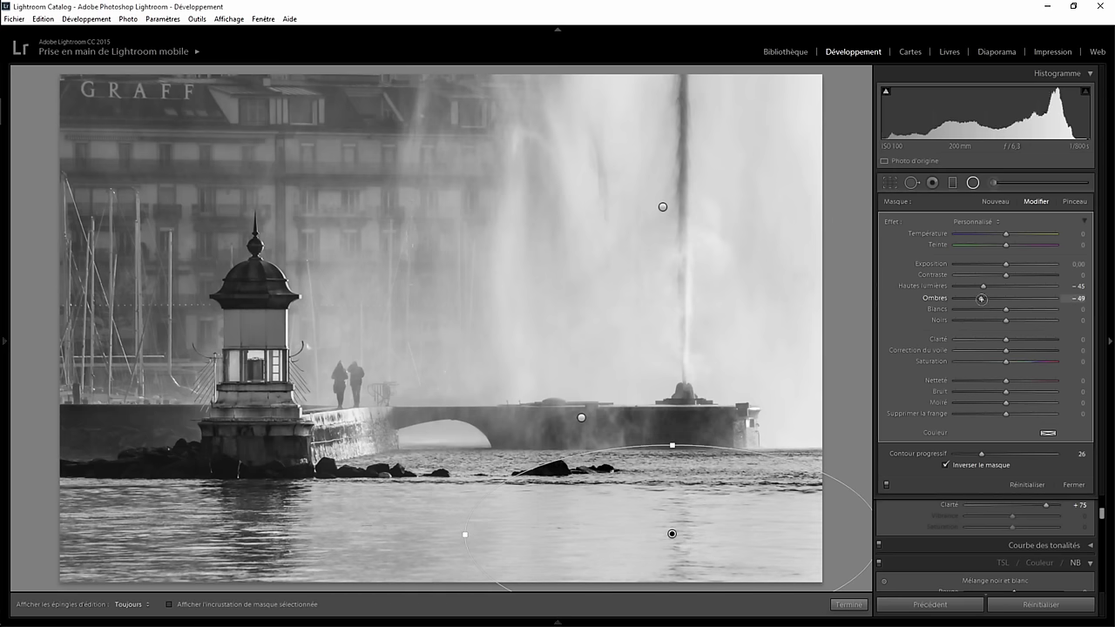
{"action": "double_click", "coordinate": [968, 298]}
{"action": "double_click", "coordinate": [984, 286]}
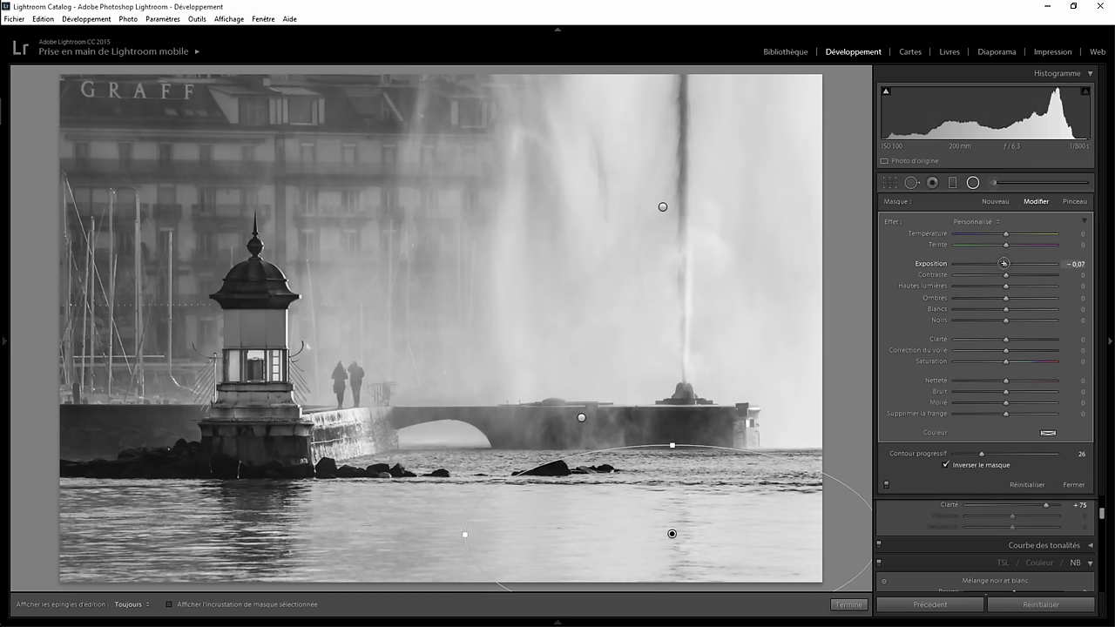
{"action": "left_click_drag", "start_coordinate": [1003, 263], "coordinate": [997, 263]}
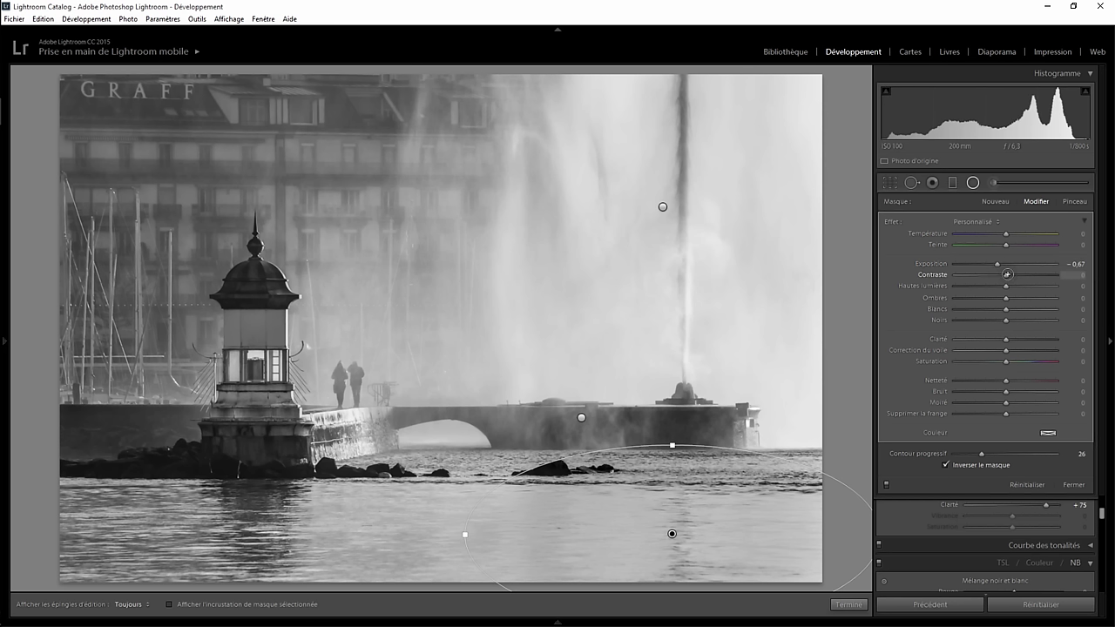
{"action": "left_click_drag", "start_coordinate": [1005, 275], "coordinate": [1029, 275]}
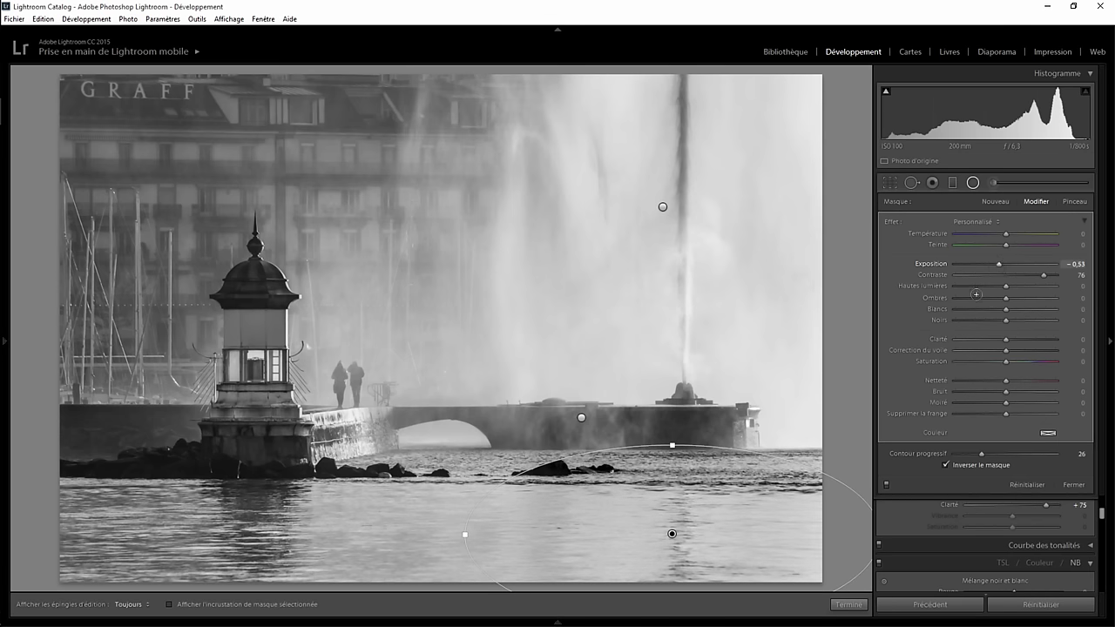
{"action": "left_click", "coordinate": [852, 604]}
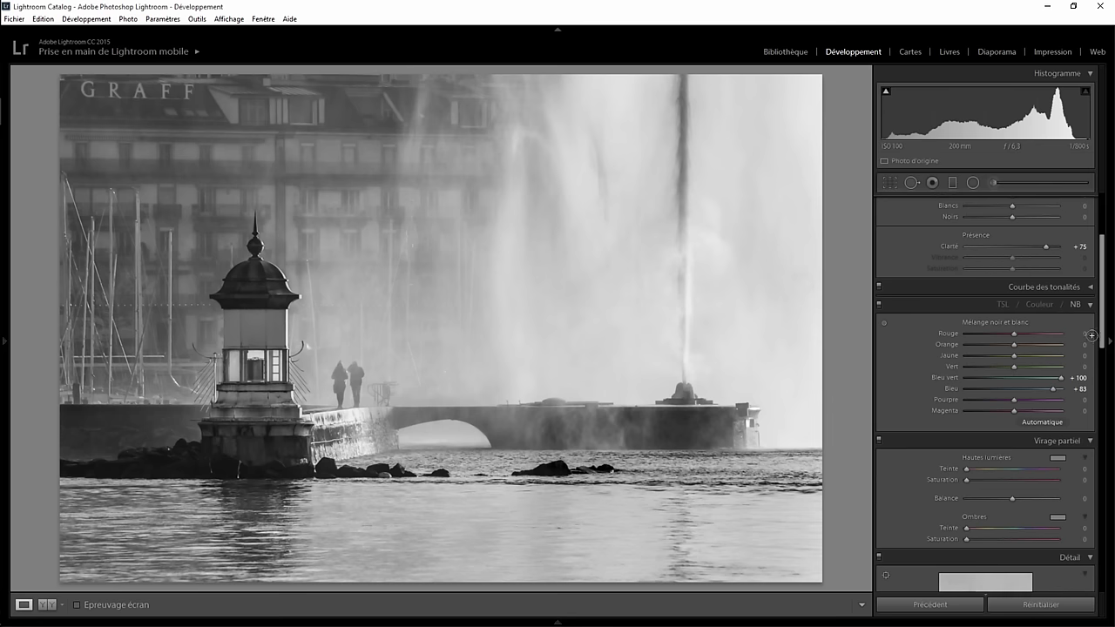
Step: Add a post-crop vignette with Gain −8 and raise global Contraste to +18
{"action": "left_click_drag", "start_coordinate": [1100, 330], "coordinate": [1103, 495]}
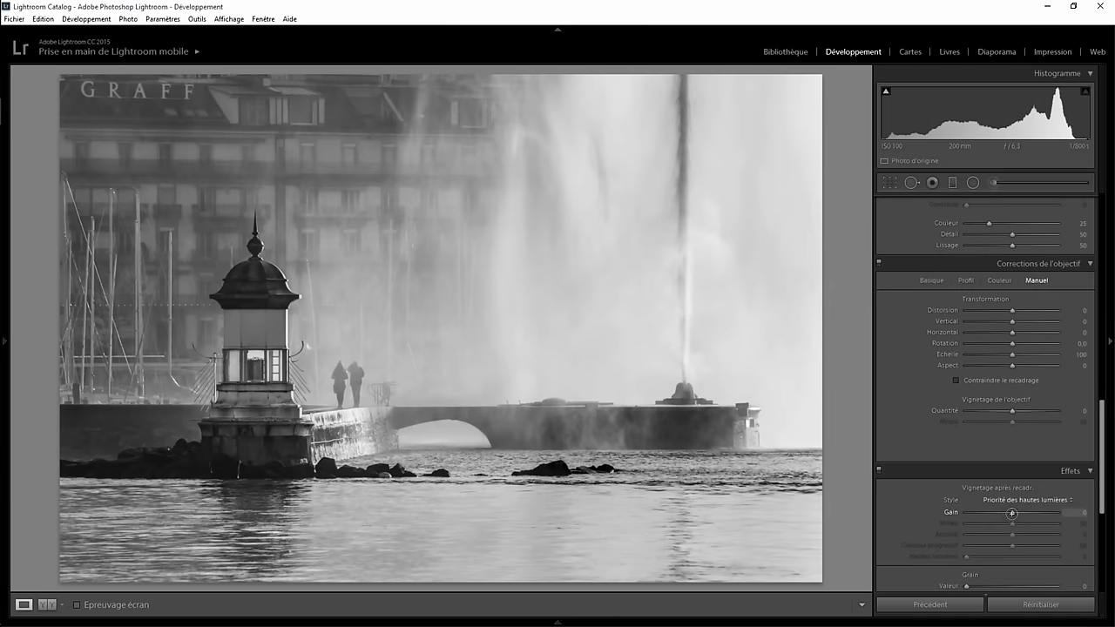
{"action": "left_click_drag", "start_coordinate": [1011, 513], "coordinate": [1008, 512]}
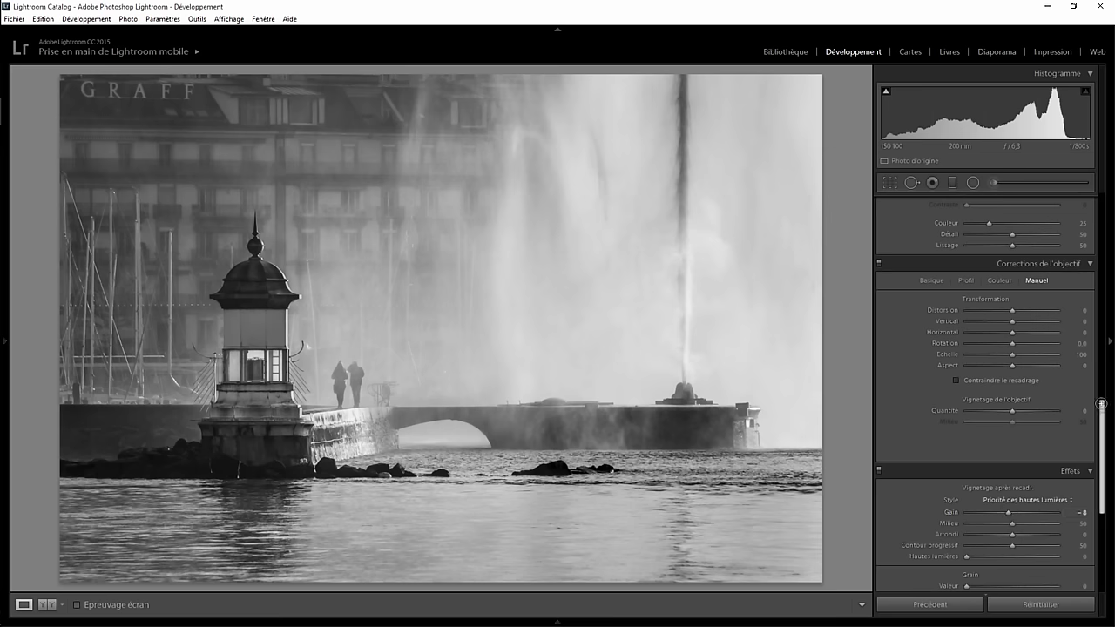
{"action": "left_click_drag", "start_coordinate": [1101, 409], "coordinate": [1101, 215]}
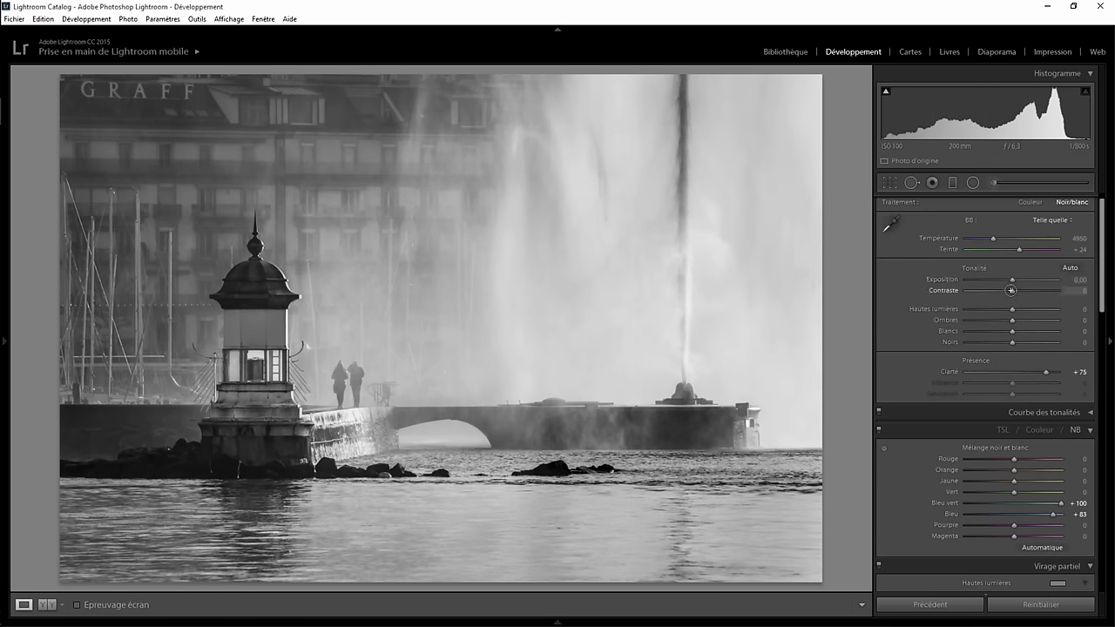
{"action": "left_click_drag", "start_coordinate": [1012, 290], "coordinate": [1018, 291]}
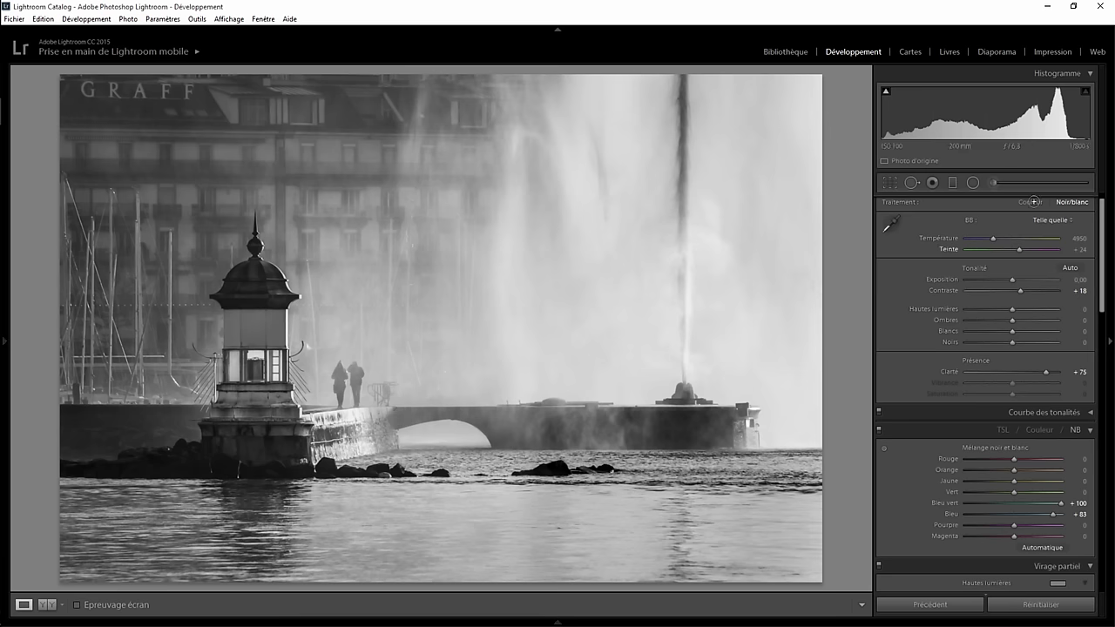
{"action": "left_click", "coordinate": [973, 182]}
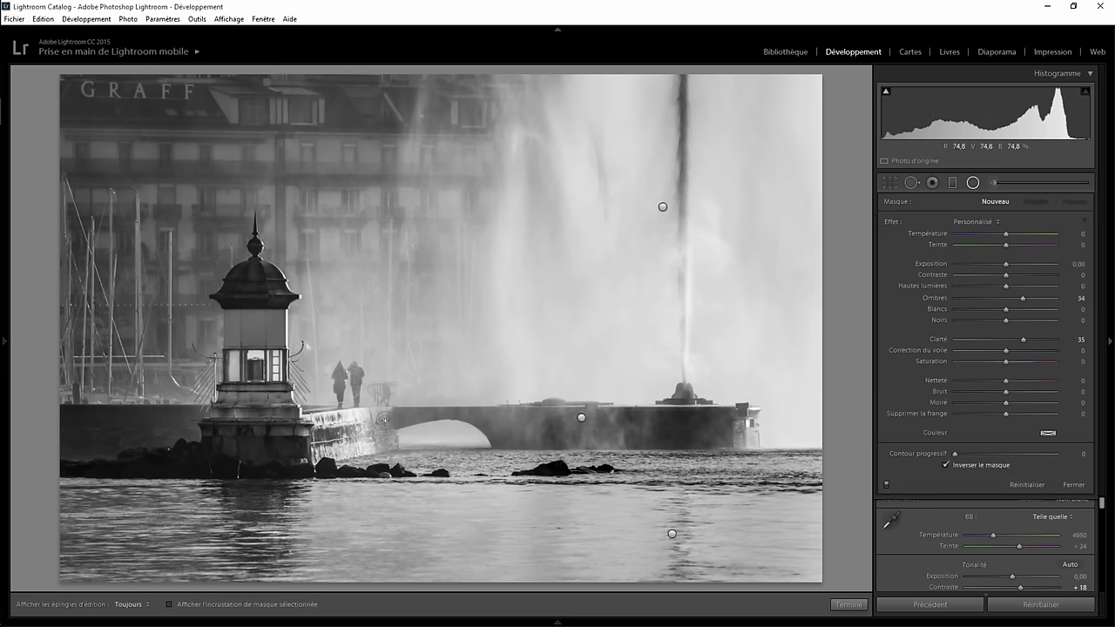
{"action": "left_click_drag", "start_coordinate": [328, 369], "coordinate": [402, 437]}
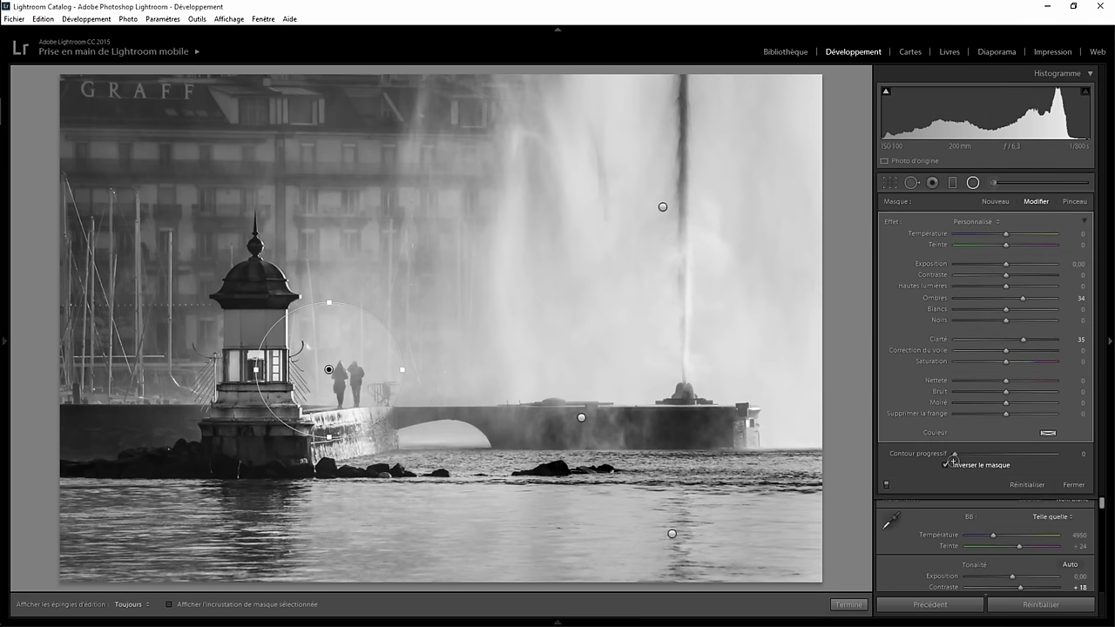
{"action": "double_click", "coordinate": [891, 220]}
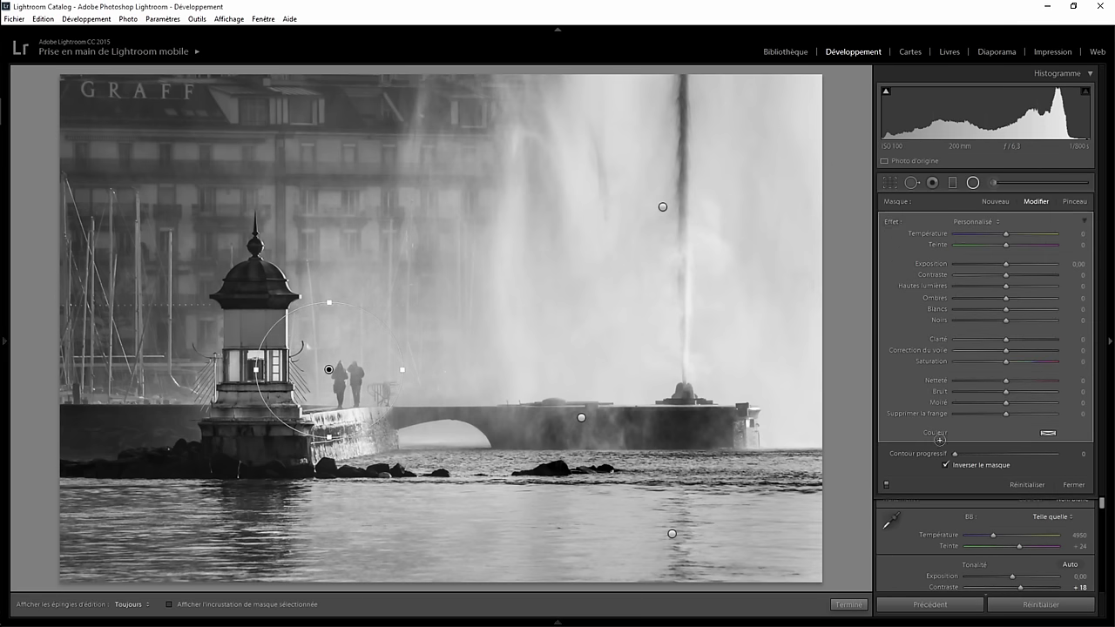
{"action": "left_click_drag", "start_coordinate": [954, 453], "coordinate": [980, 453]}
{"action": "left_click_drag", "start_coordinate": [996, 319], "coordinate": [971, 322]}
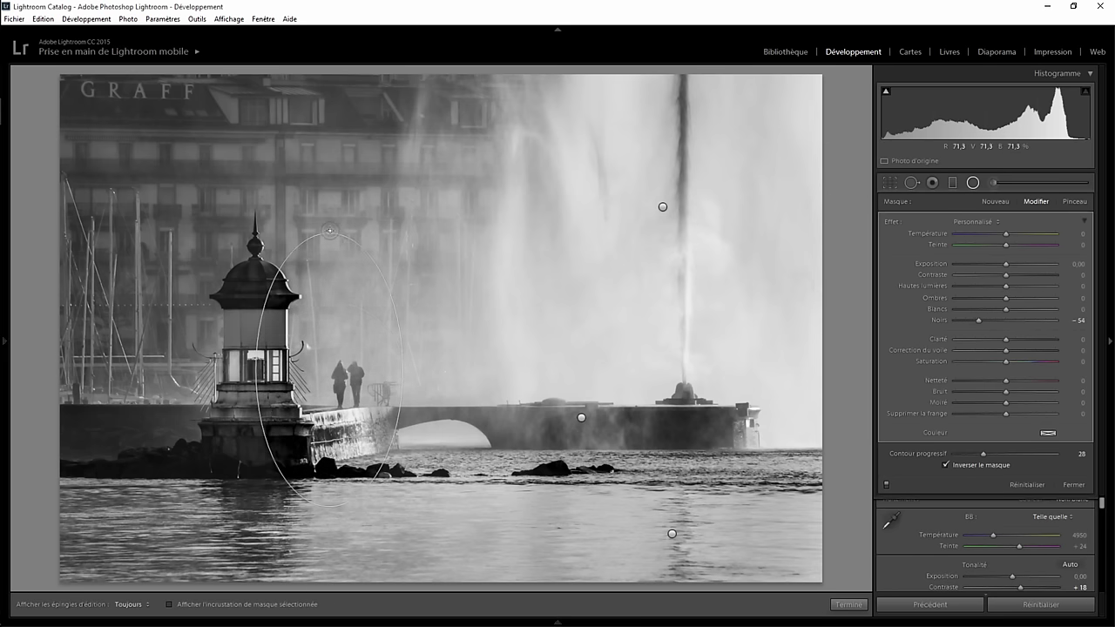
{"action": "left_click_drag", "start_coordinate": [403, 371], "coordinate": [469, 372]}
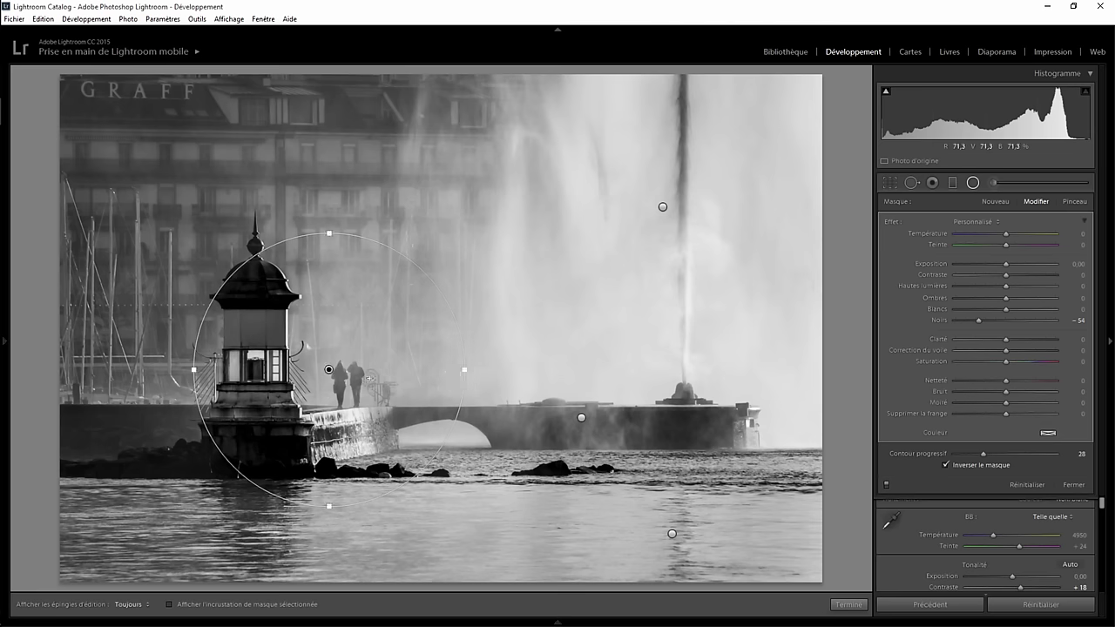
{"action": "left_click_drag", "start_coordinate": [325, 370], "coordinate": [350, 362]}
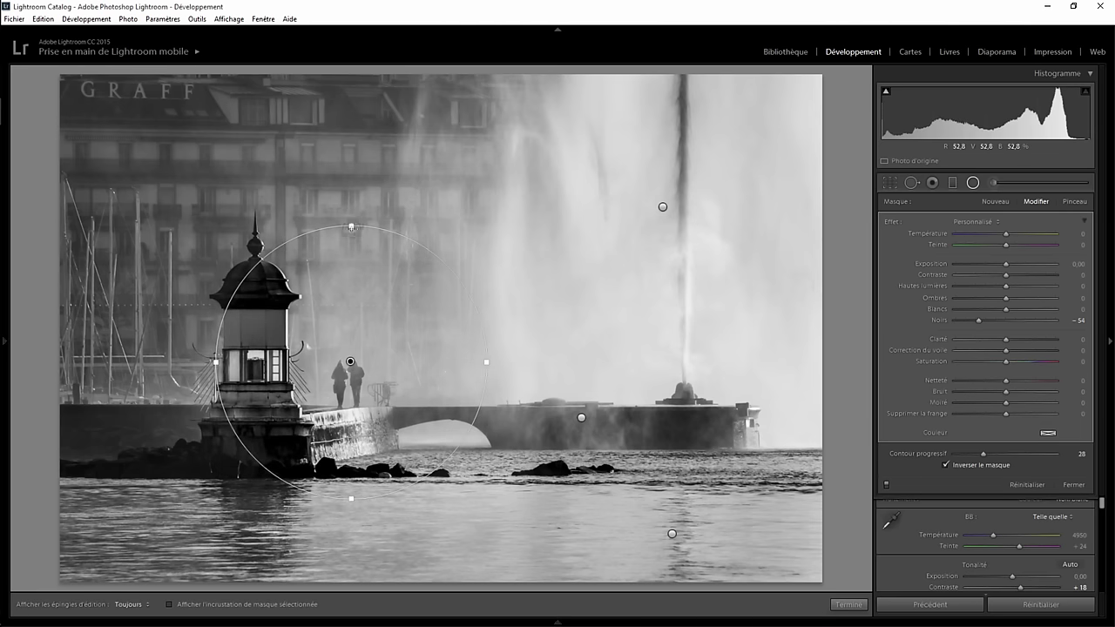
{"action": "left_click_drag", "start_coordinate": [357, 224], "coordinate": [351, 276]}
{"action": "left_click_drag", "start_coordinate": [486, 361], "coordinate": [437, 362]}
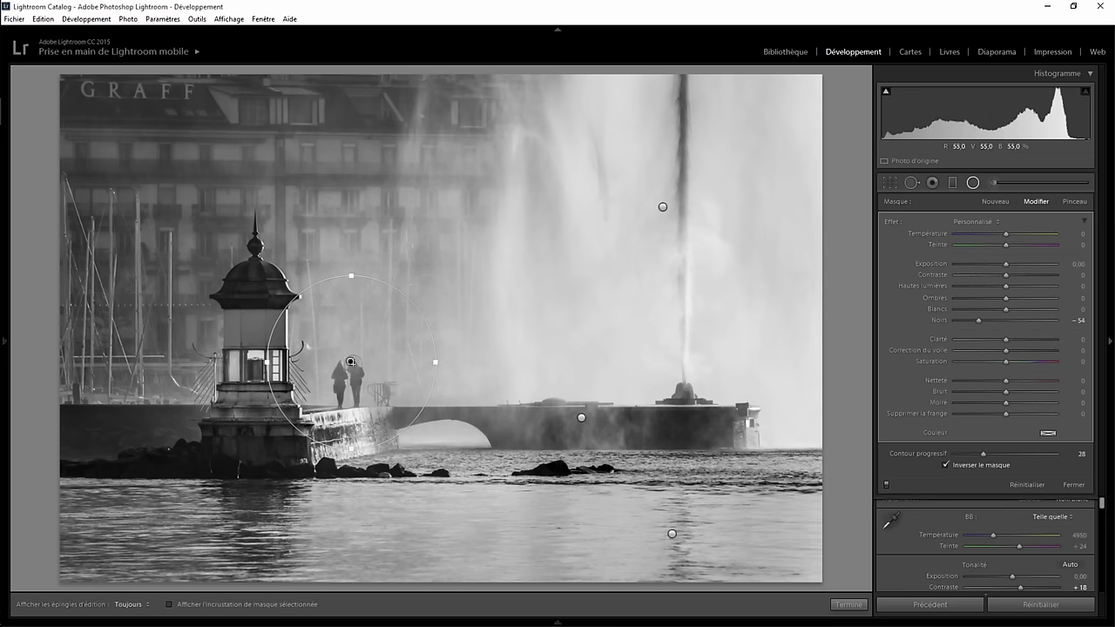
{"action": "key", "text": "Delete"}
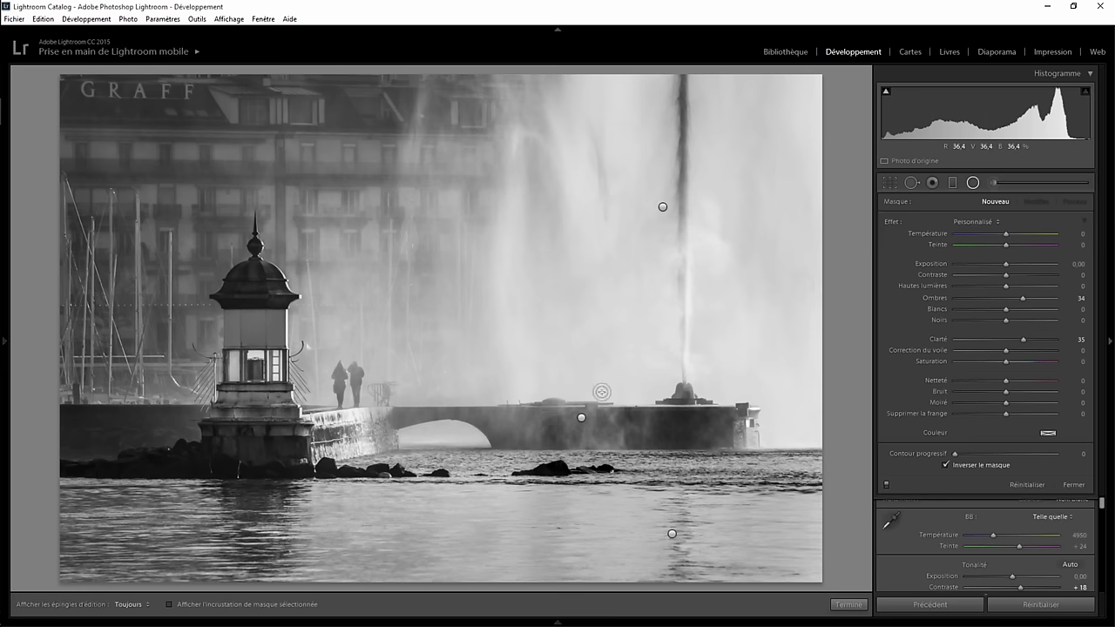
{"action": "left_click", "coordinate": [972, 182]}
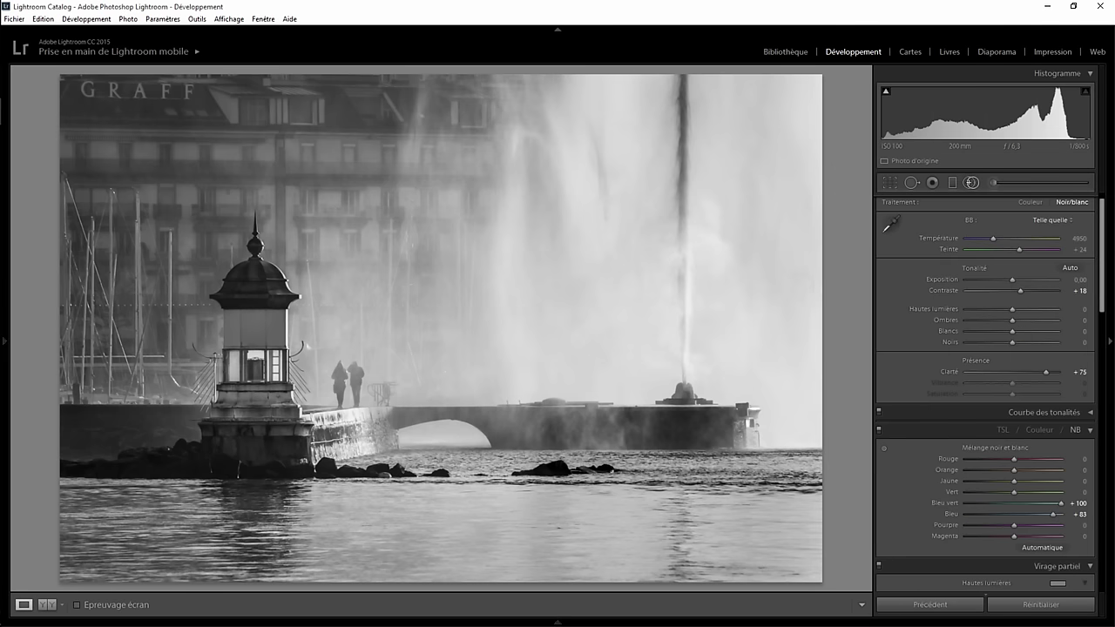
{"action": "left_click", "coordinate": [971, 182]}
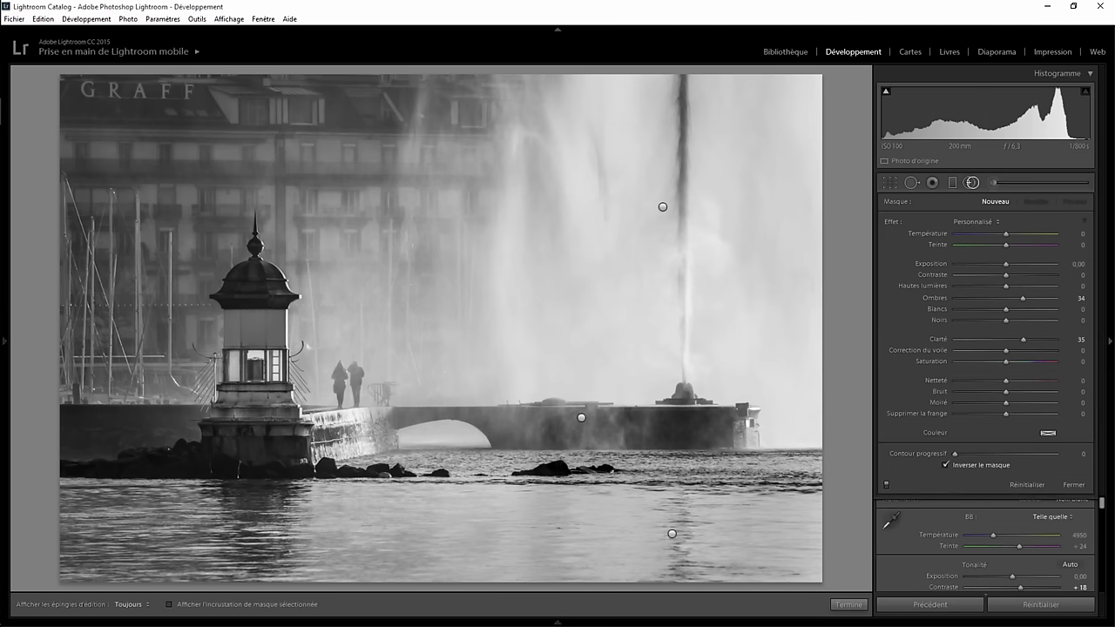
{"action": "left_click", "coordinate": [997, 182]}
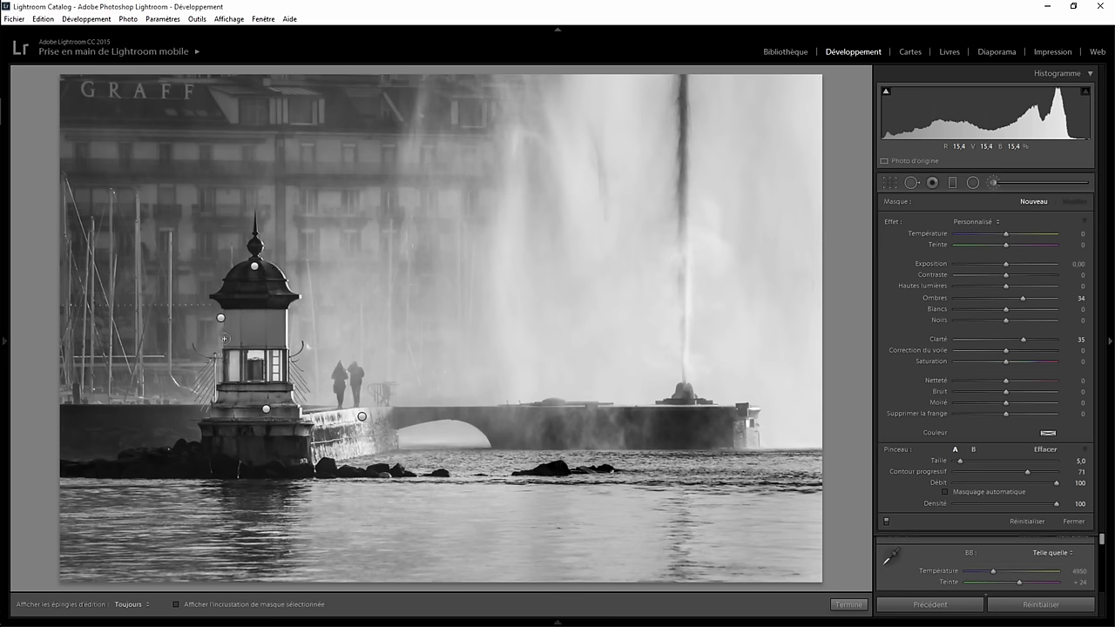
{"action": "left_click", "coordinate": [851, 604]}
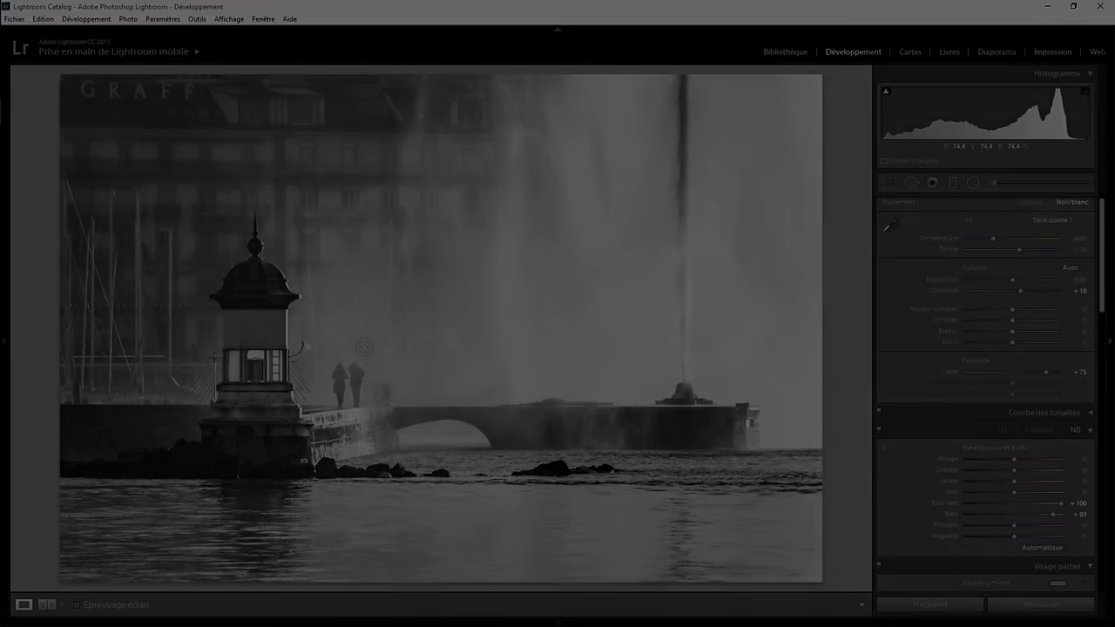